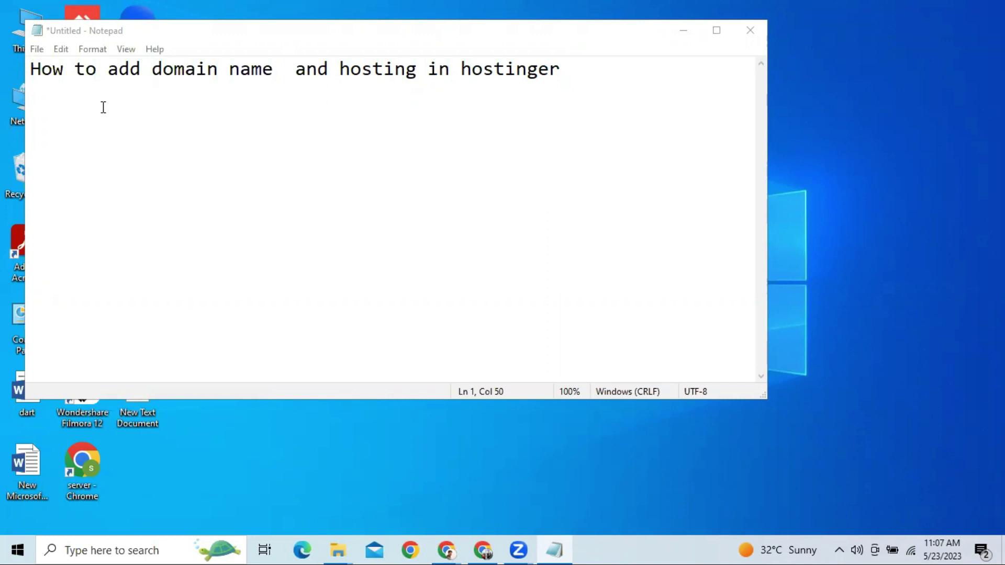
Minimize the Notepad title notes and bring Chrome's Hostinger Websites page to the front
click(683, 31)
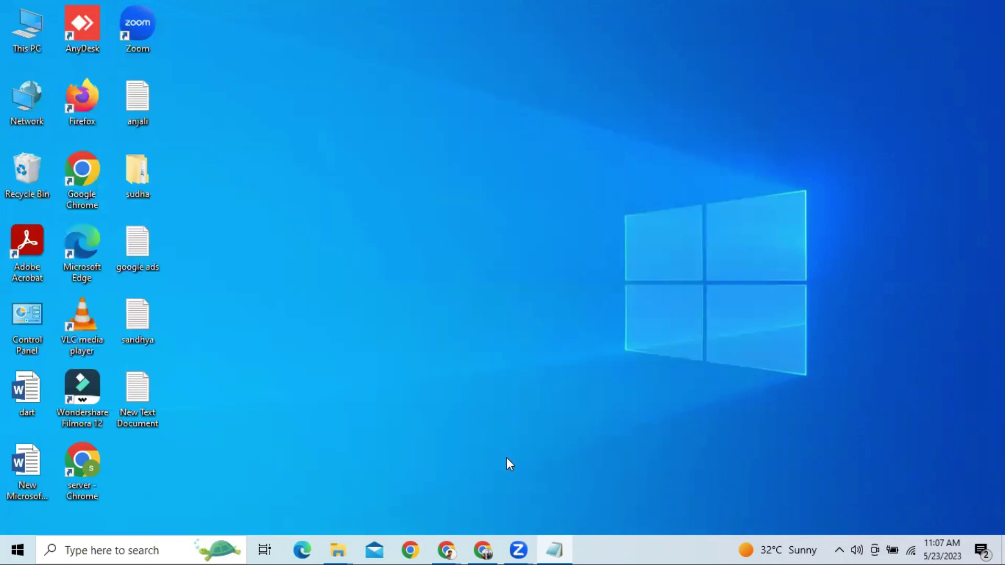
click(481, 548)
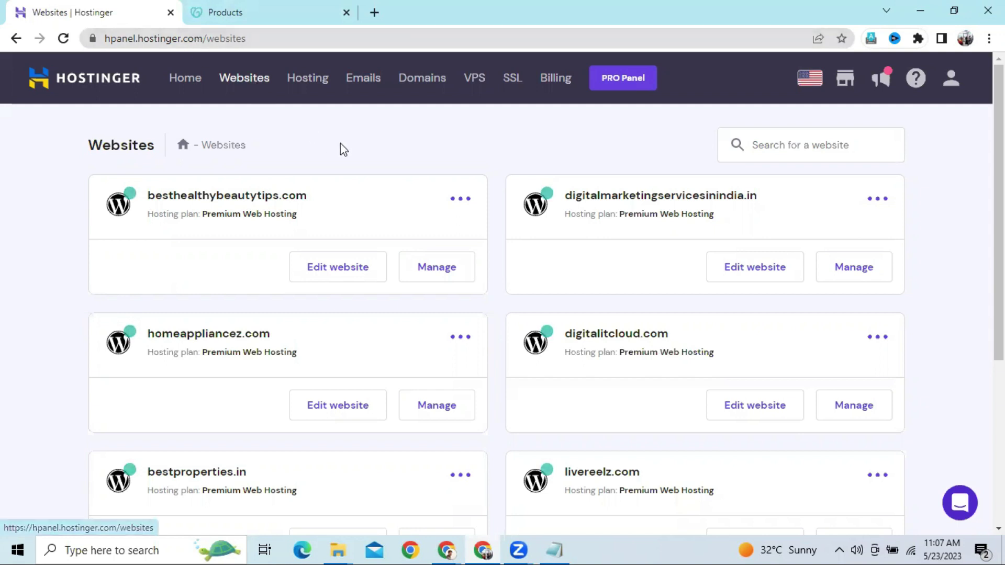
Scroll the Hostinger Websites list and choose 'Create or migrate a website'
scroll(566, 226, down, 3)
scroll(564, 221, up, 3)
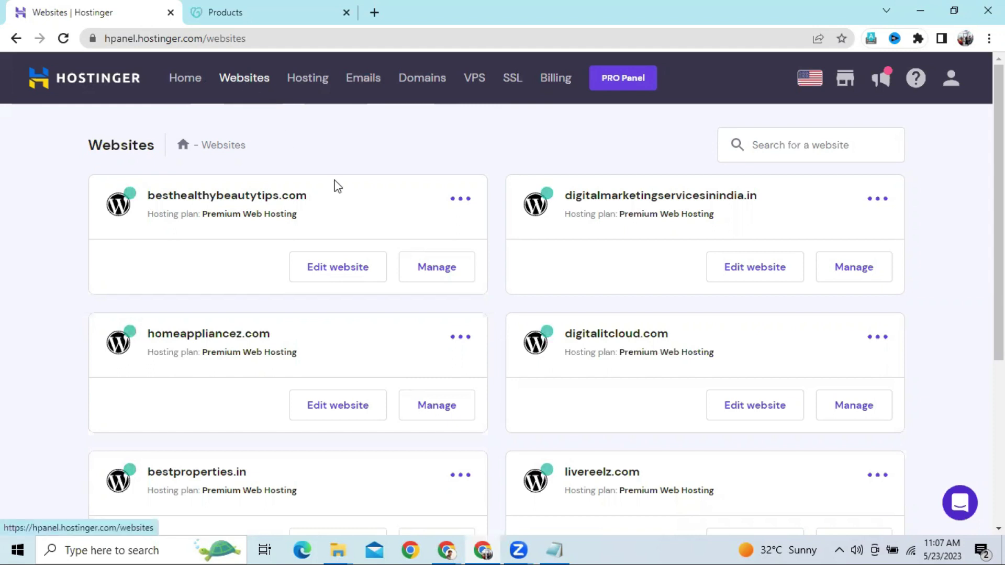
scroll(337, 186, down, 5)
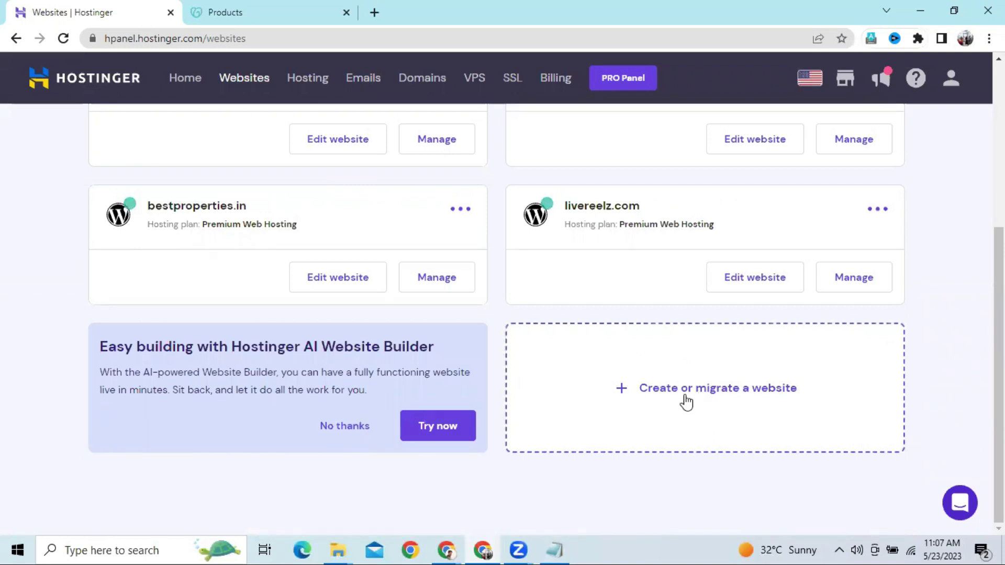
click(735, 402)
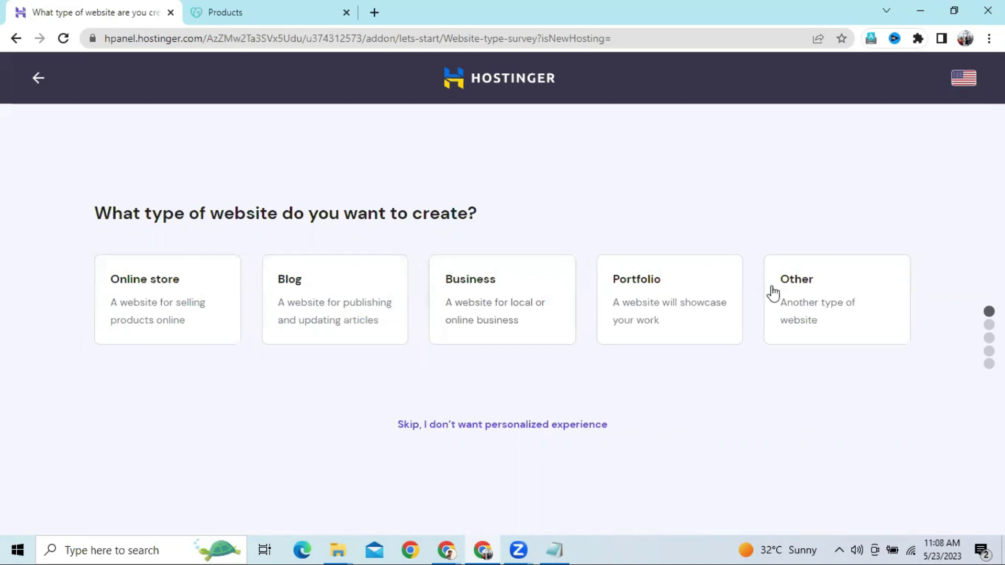
Pick Blog, skip to an empty website, and select Use an Existing Domain with its domain field focused
click(346, 313)
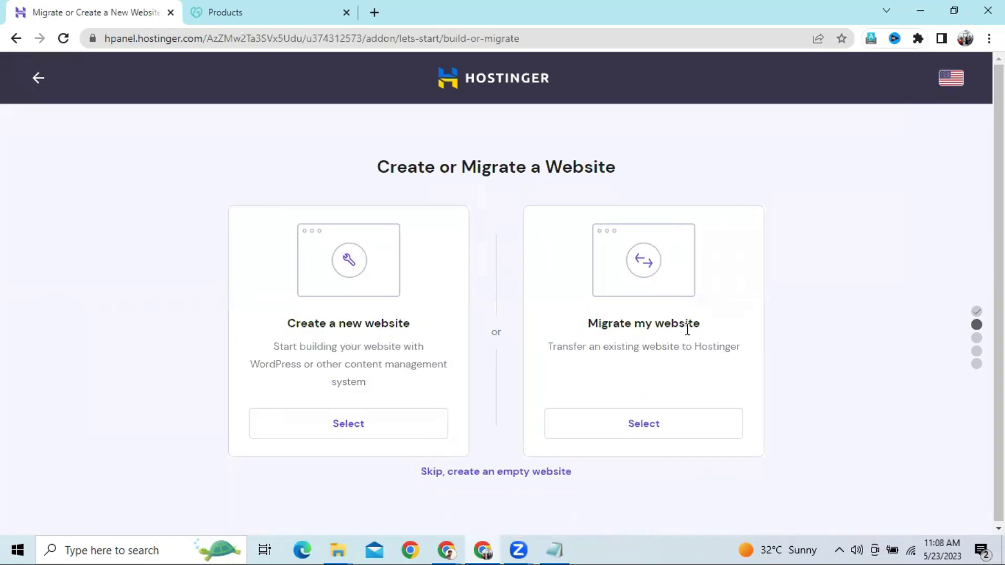
click(444, 474)
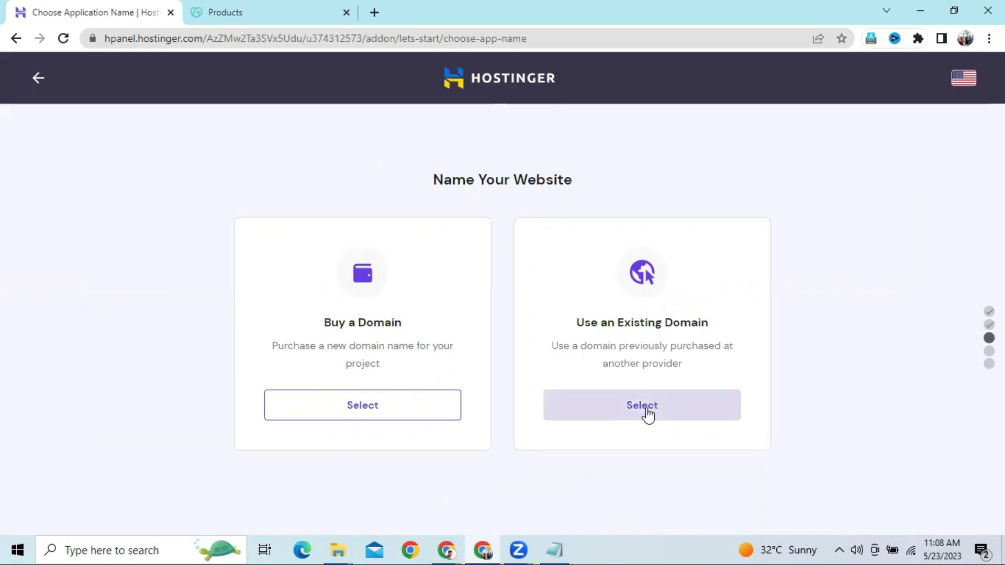
click(646, 413)
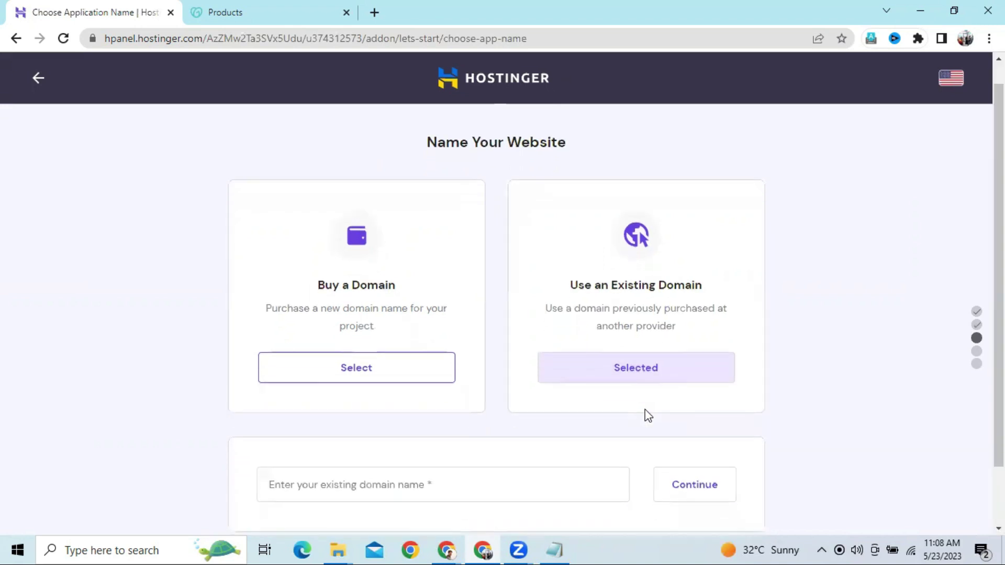
click(431, 421)
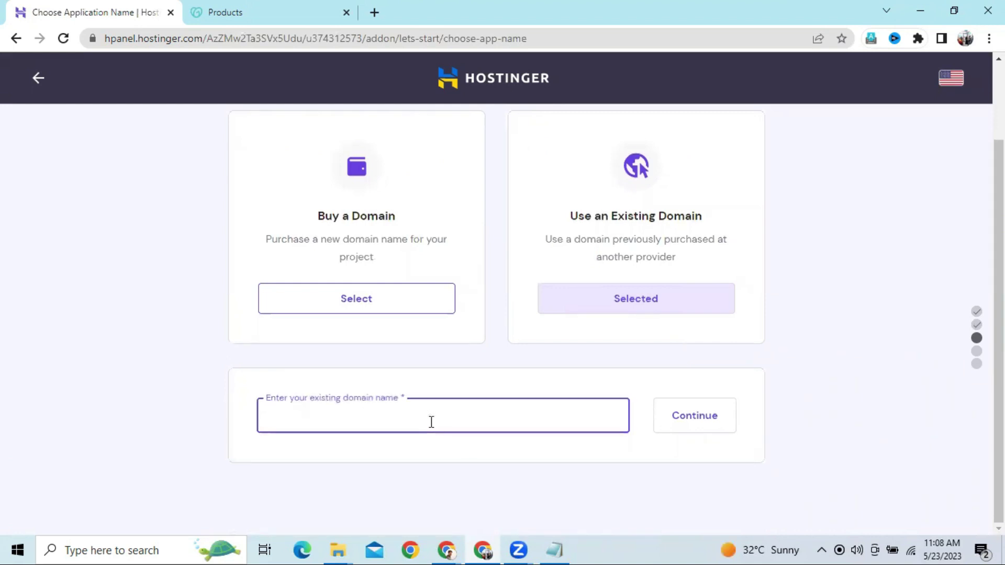
In GoDaddy's My Products, find solarthermalenergies.com under Domains and select its name
click(265, 7)
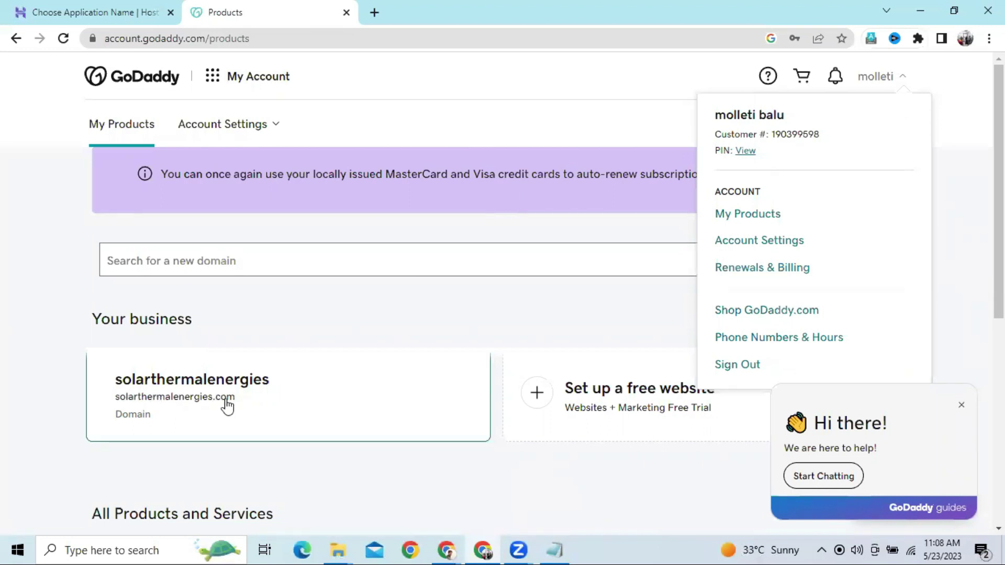
click(889, 83)
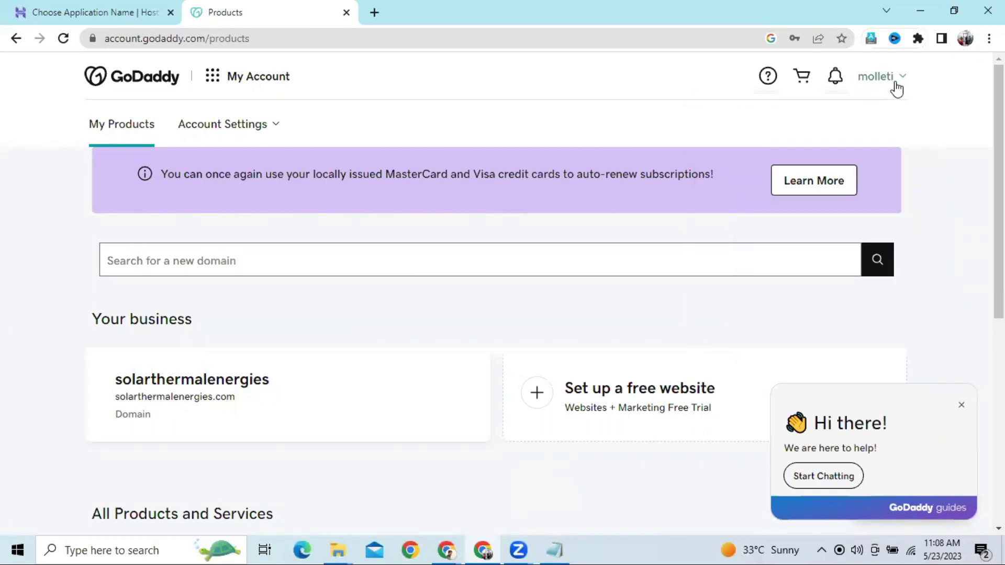
click(888, 82)
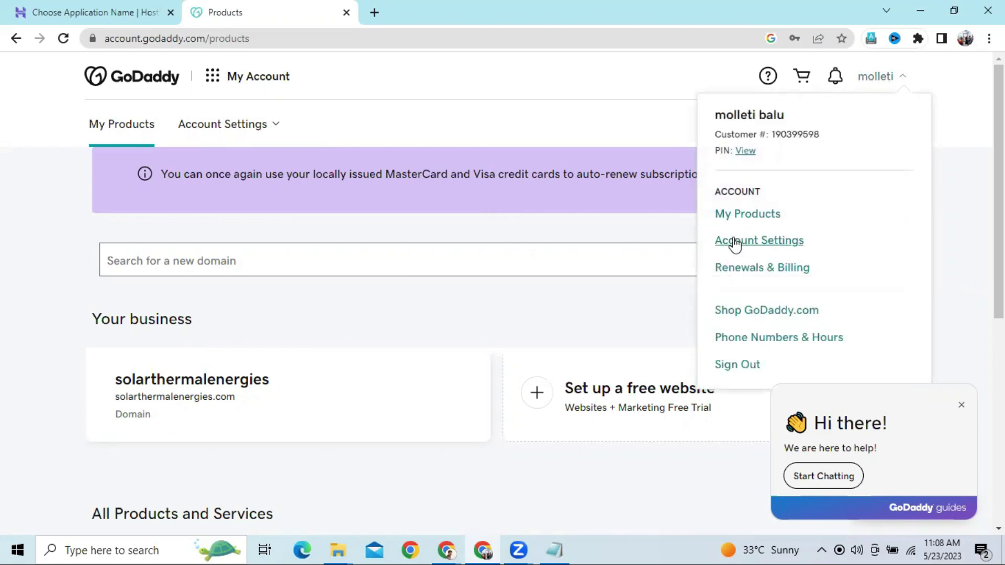
click(737, 215)
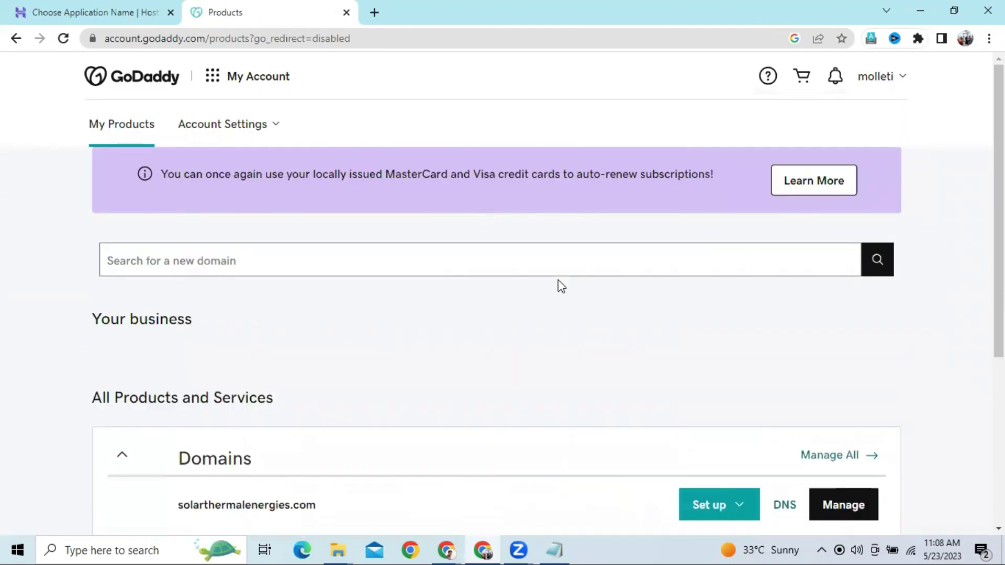
scroll(558, 280, down, 5)
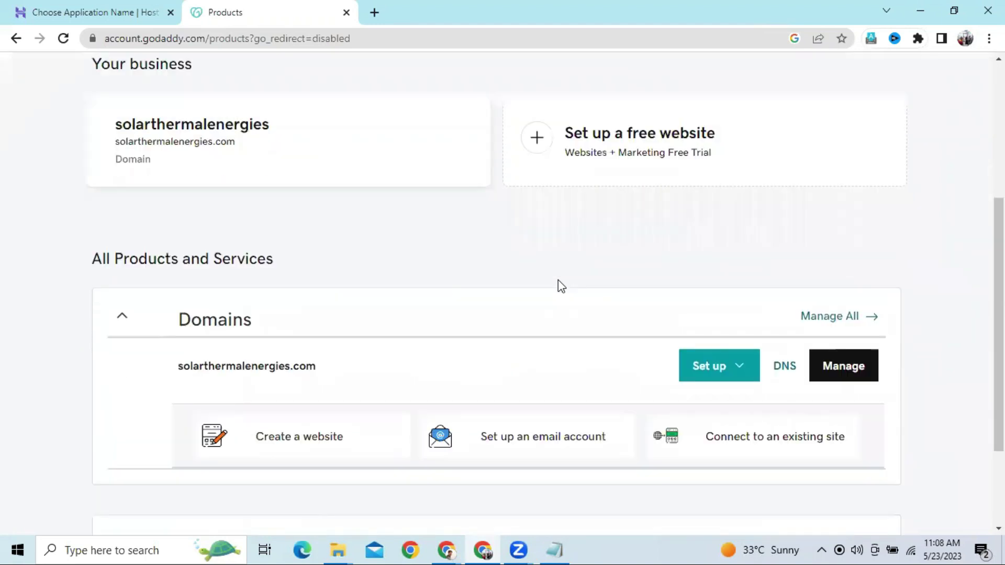
scroll(558, 283, down, 1)
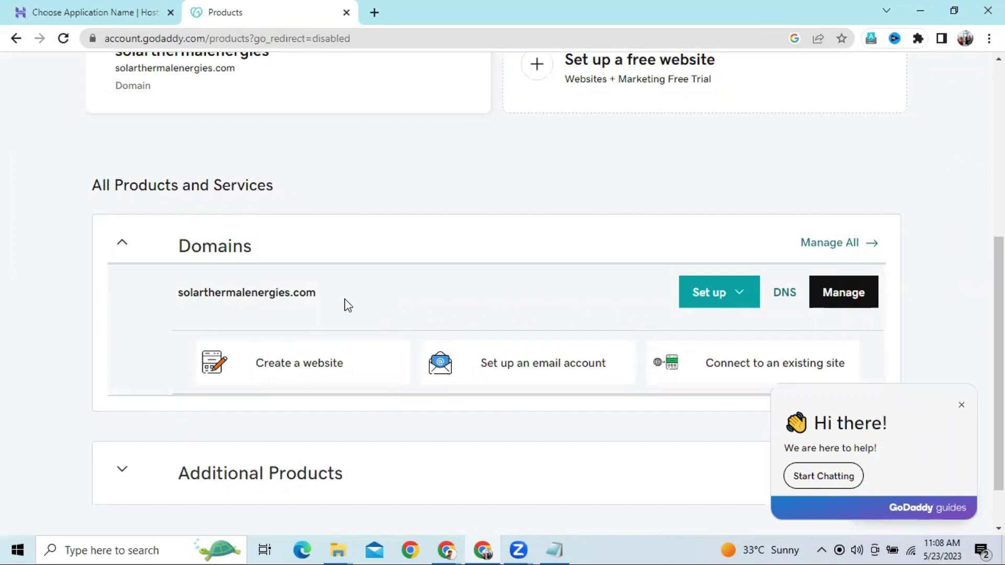
drag(347, 305, 178, 308)
key(ctrl+c)
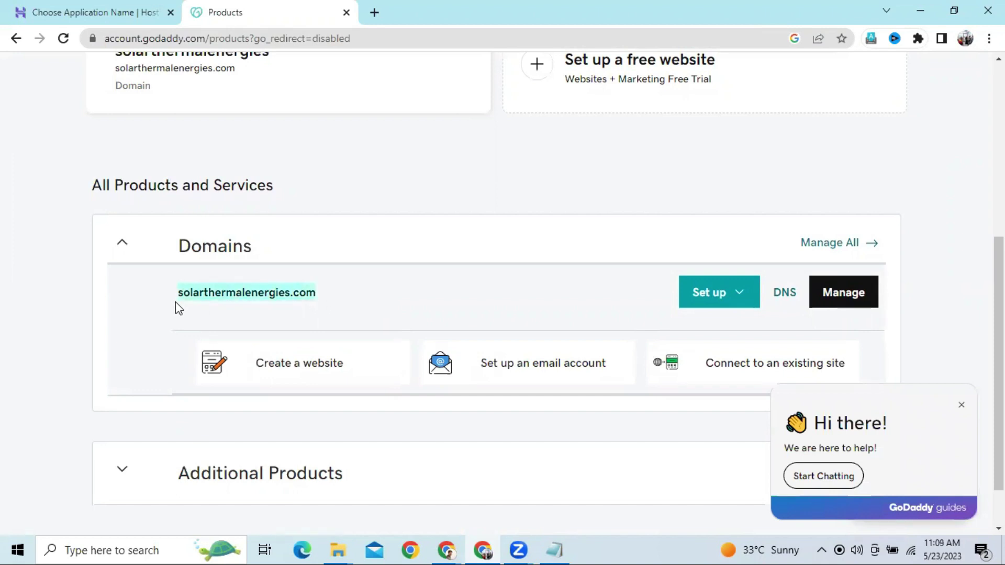
Paste solarthermalenergies.com as the existing domain, continue, and select its ns1/ns2.dns-parking.com nameservers
click(65, 8)
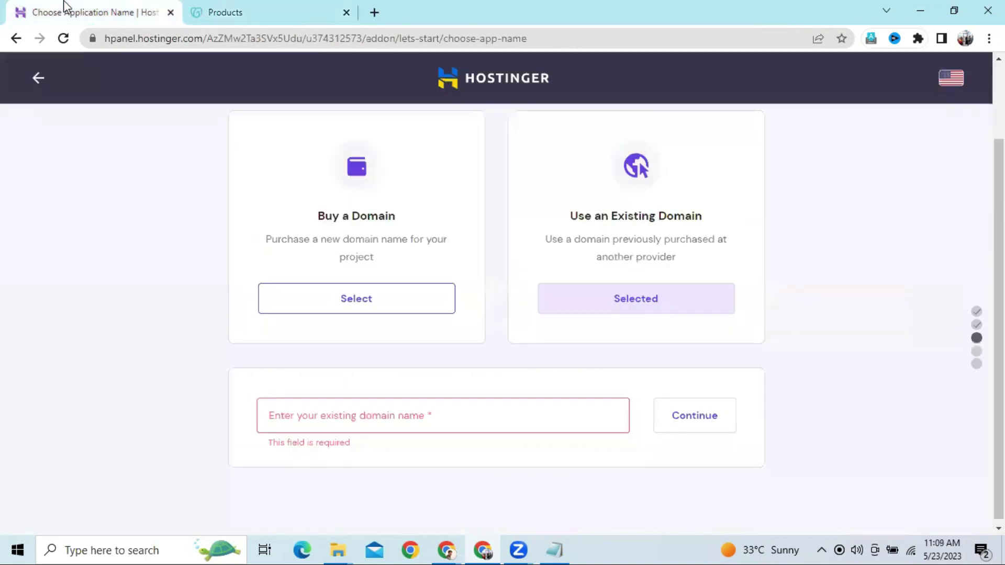
click(442, 419)
key(ctrl+v)
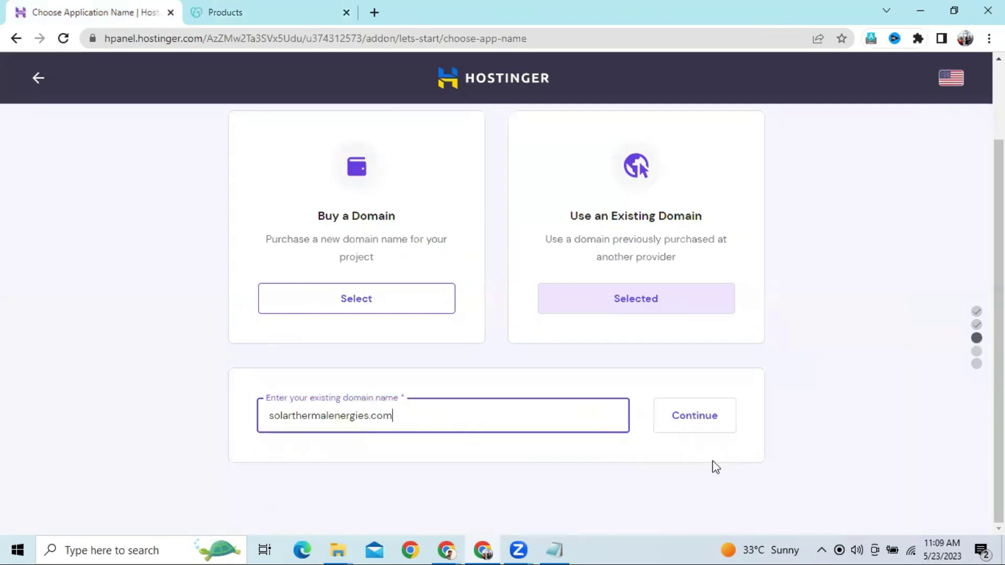
click(691, 417)
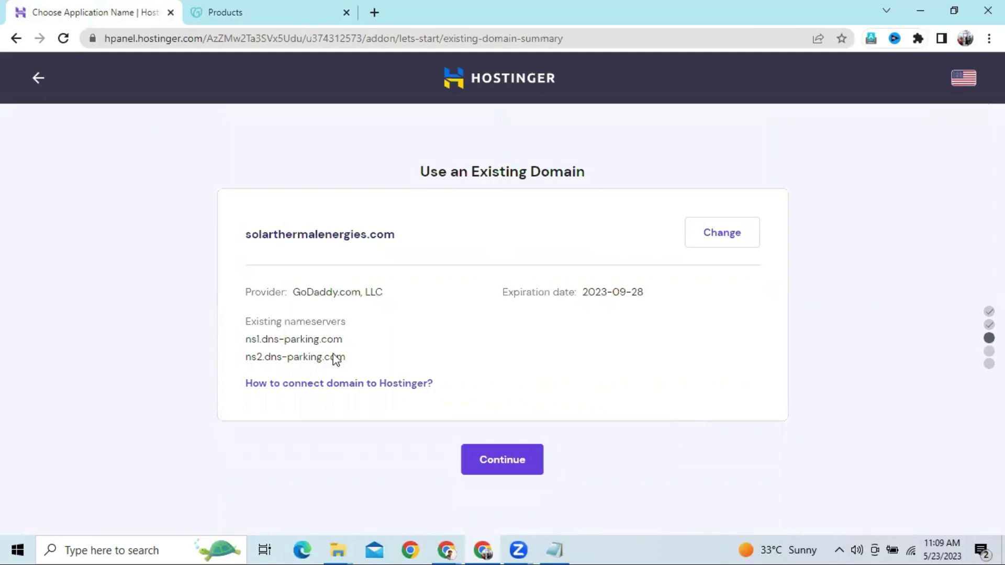
drag(243, 340, 338, 352)
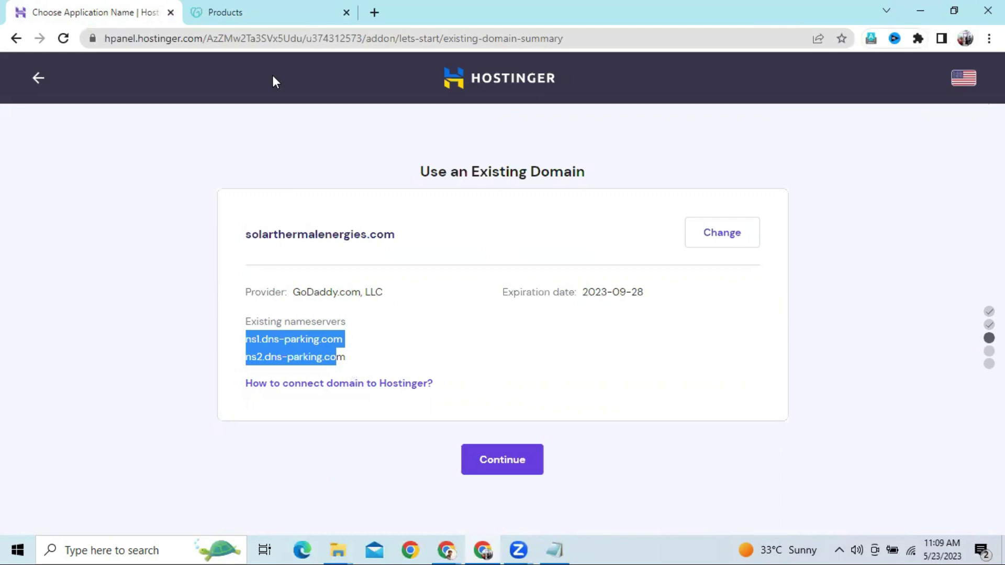
click(252, 13)
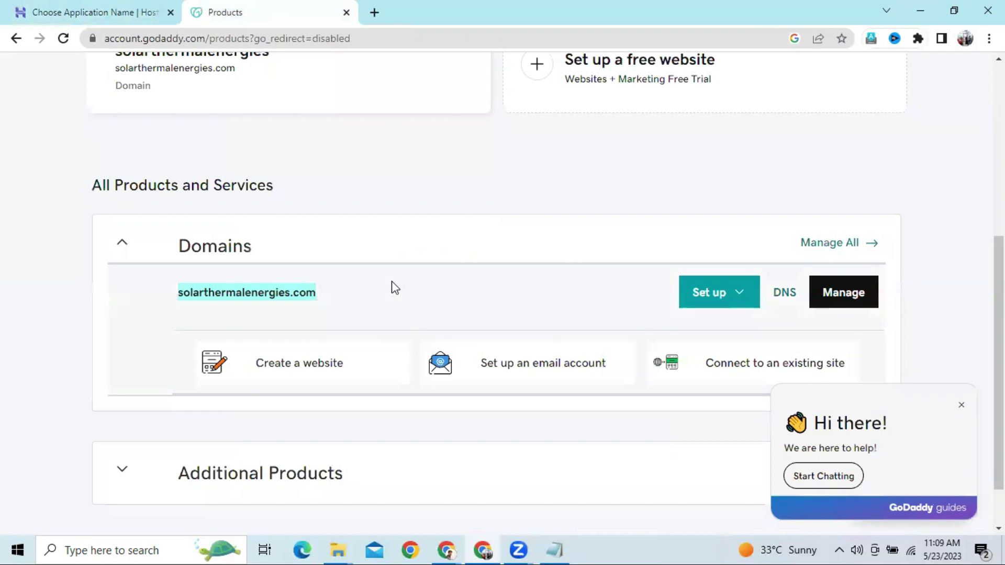
Open DNS for solarthermalenergies.com in GoDaddy and choose Change under Nameservers
scroll(395, 288, down, 1)
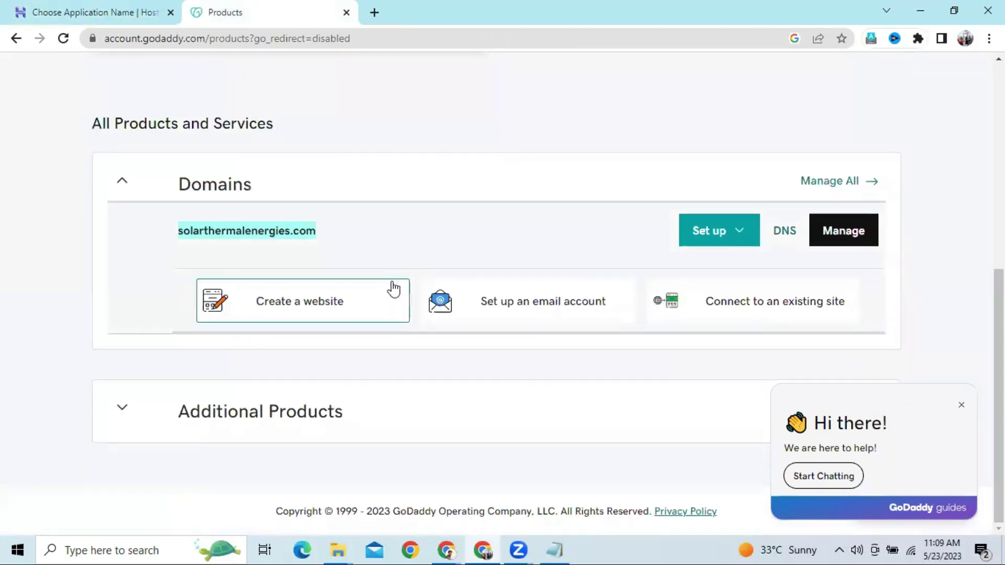
click(785, 240)
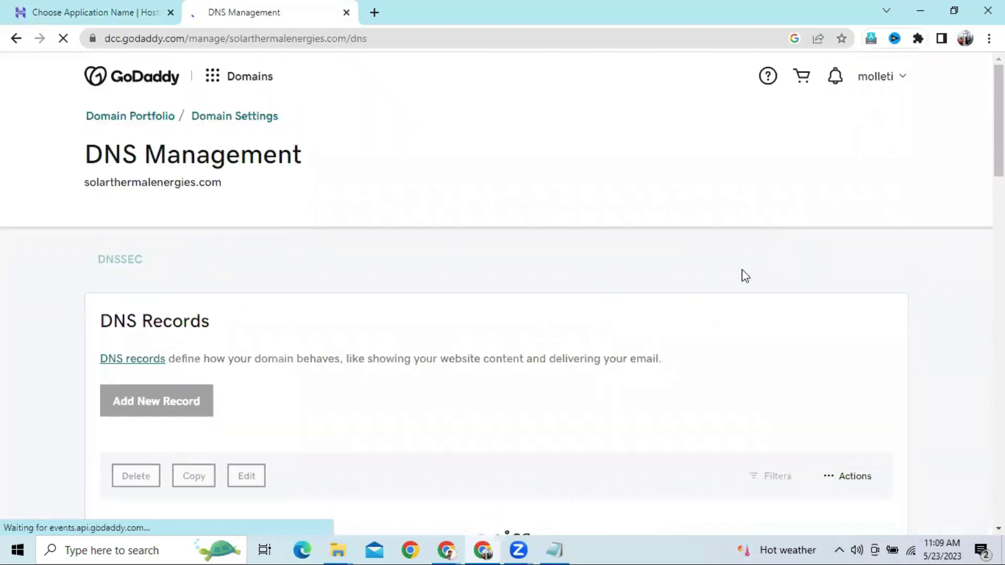
scroll(743, 276, down, 8)
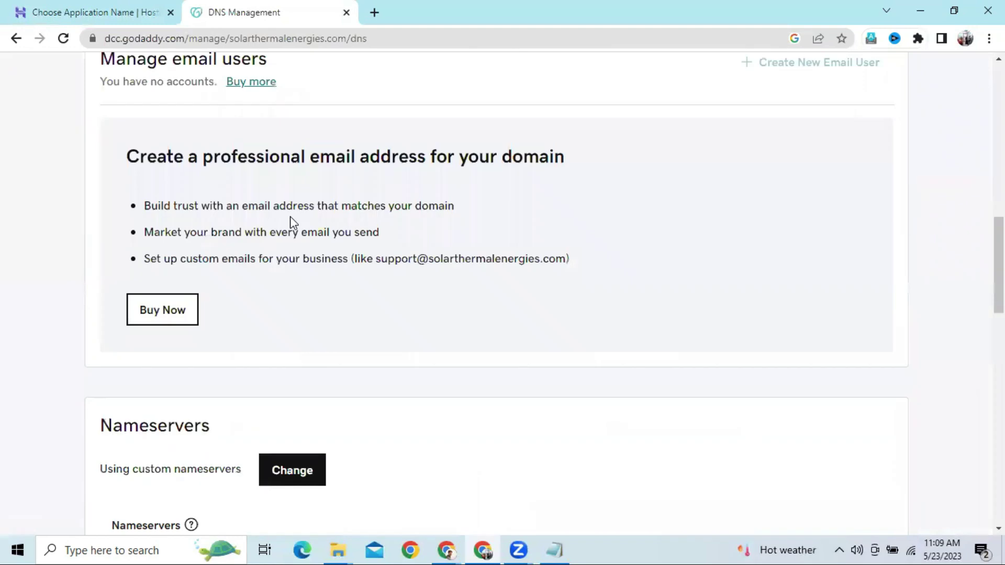
scroll(186, 293, down, 3)
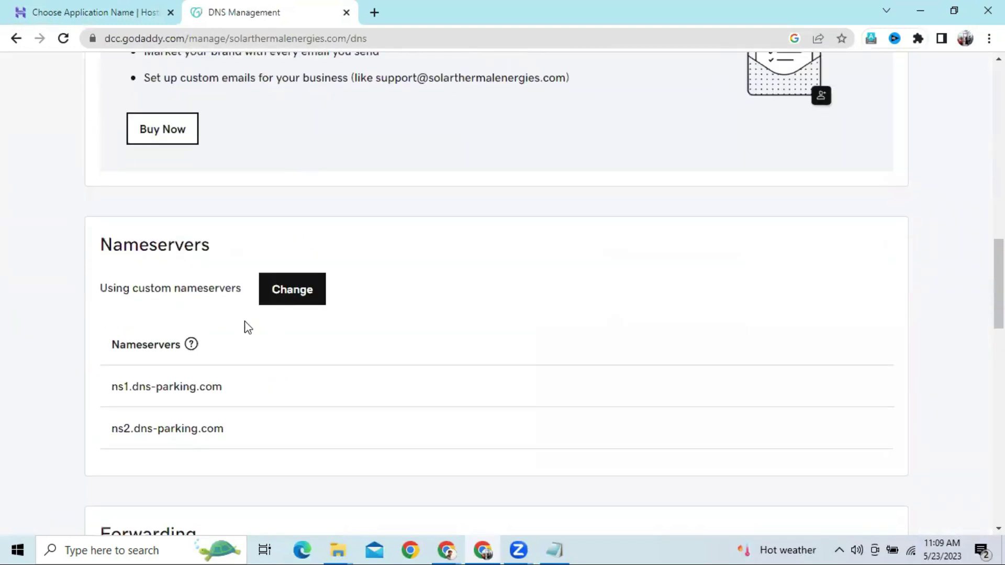
click(296, 291)
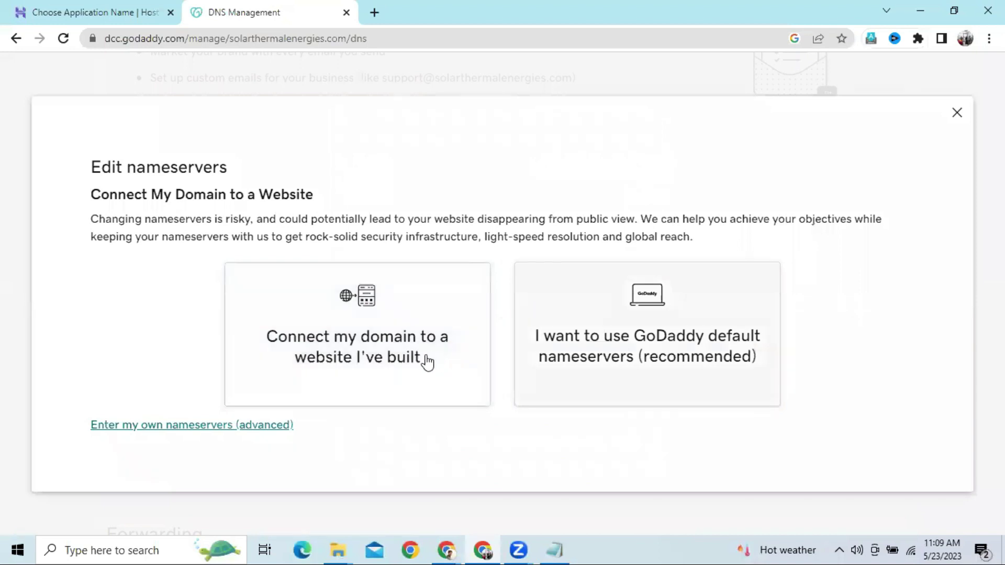
Choose 'I want to use GoDaddy default nameservers', give consent, and confirm the update
click(219, 426)
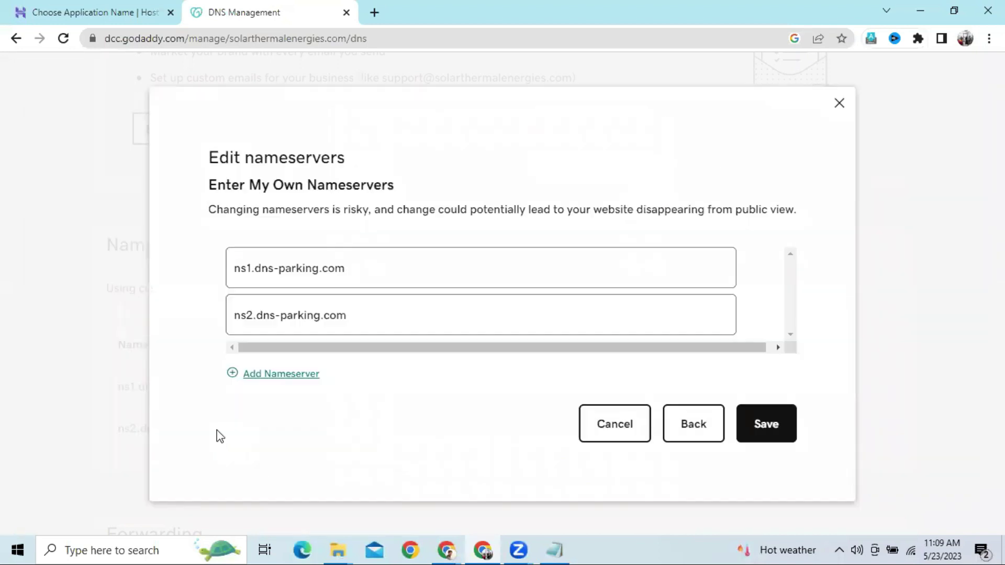
click(691, 428)
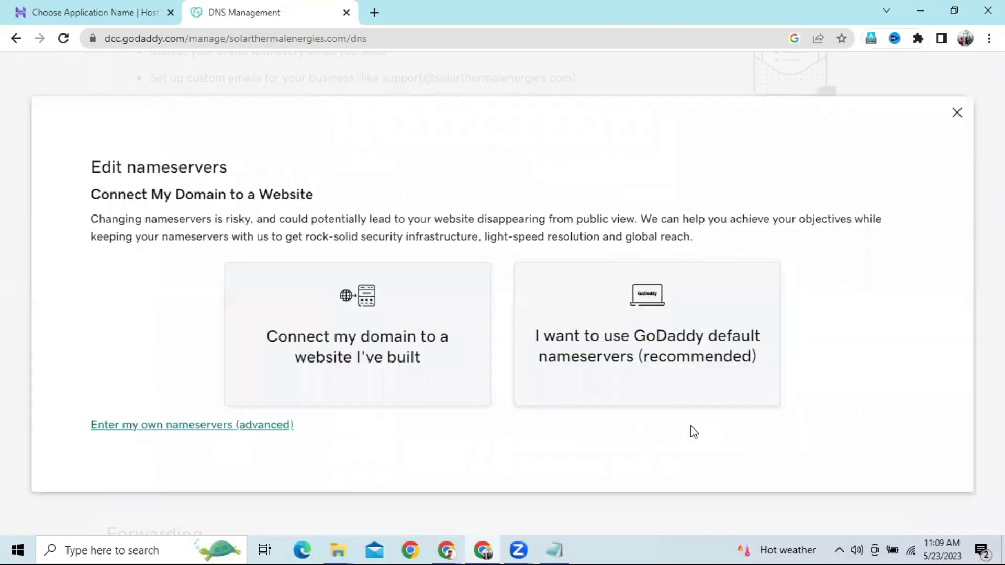
click(592, 360)
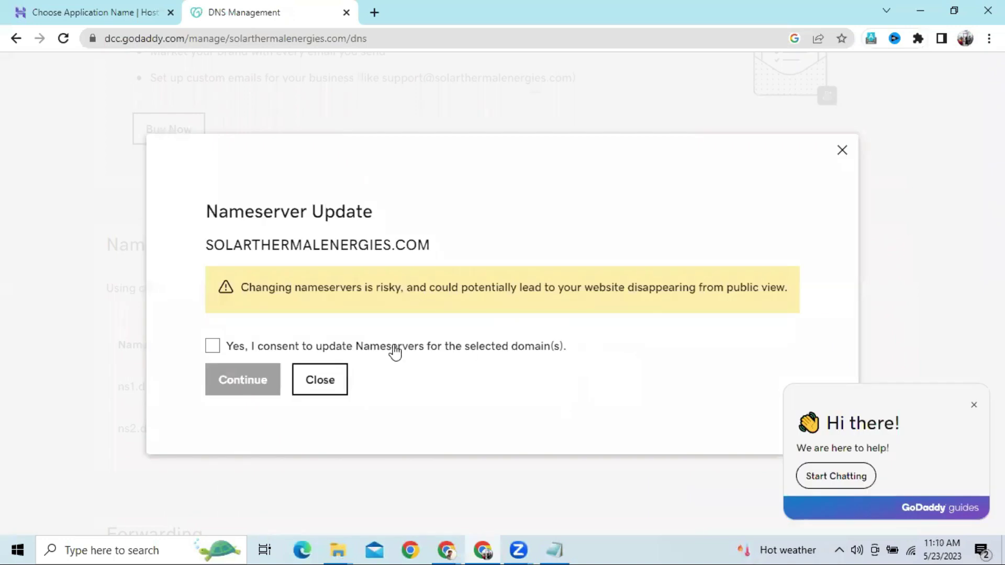
click(215, 347)
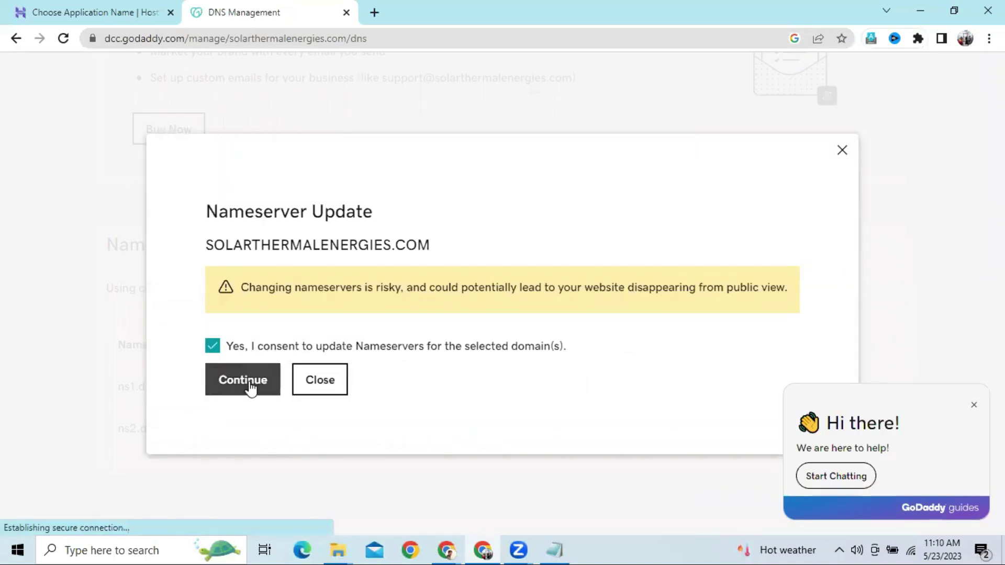
click(251, 386)
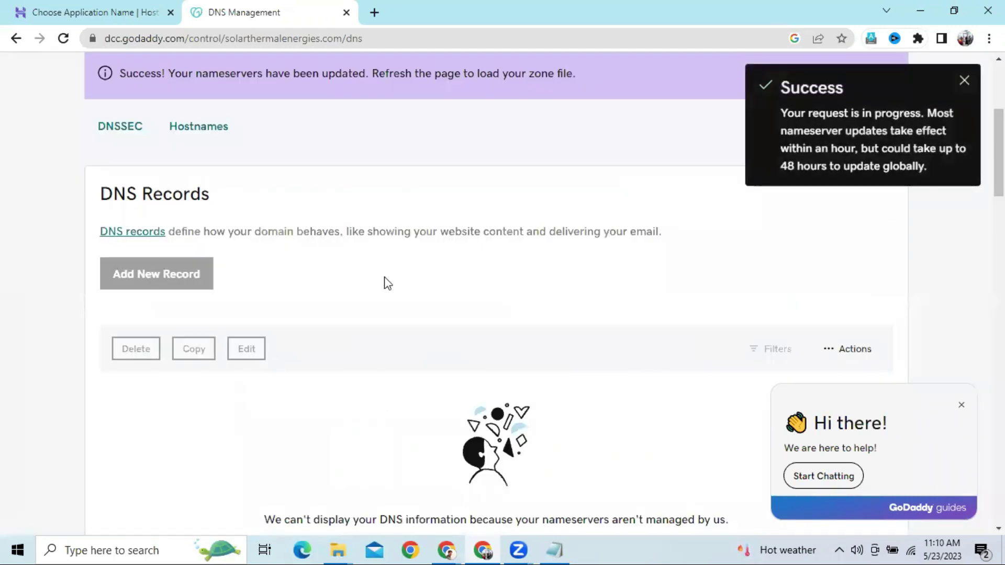
scroll(421, 256, down, 5)
scroll(423, 256, down, 6)
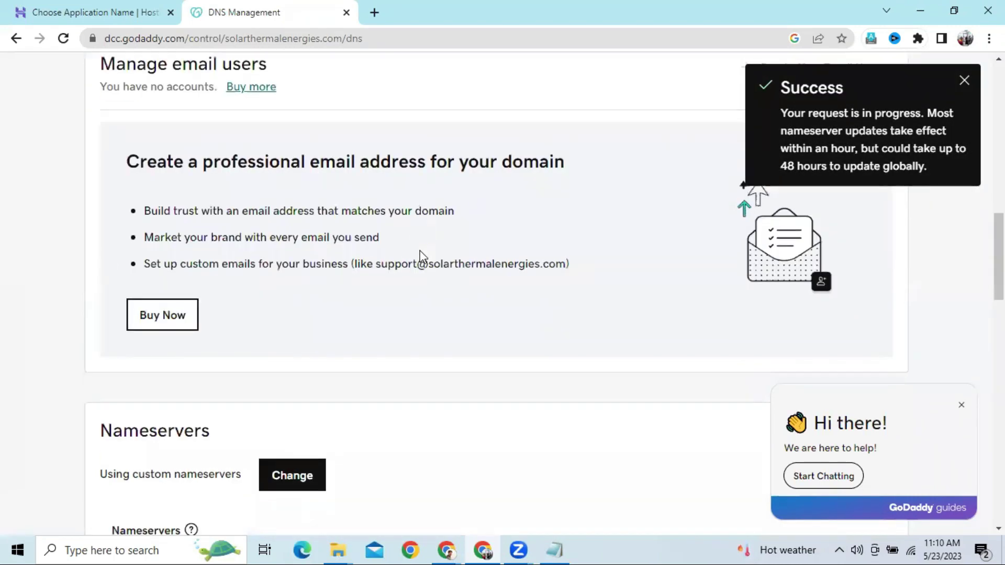
Reload GoDaddy's DNS page to verify ns23 and ns24.domaincontrol.com are now the nameservers
click(64, 39)
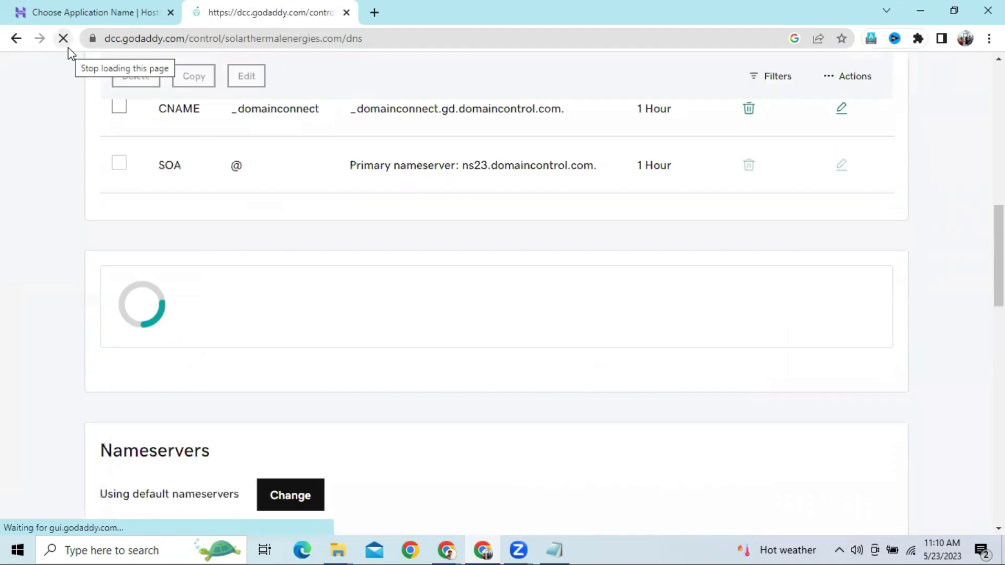
scroll(347, 283, down, 6)
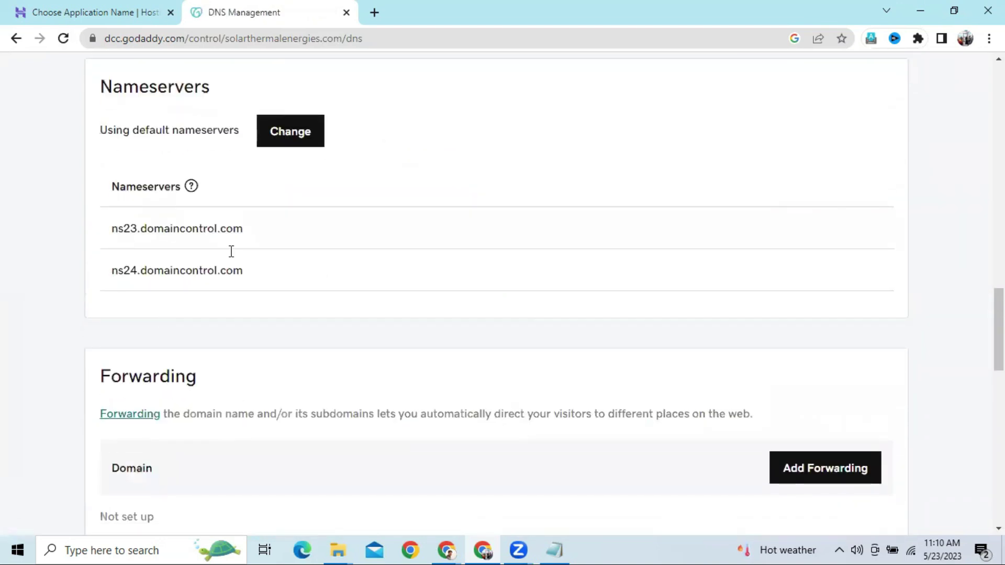
click(117, 10)
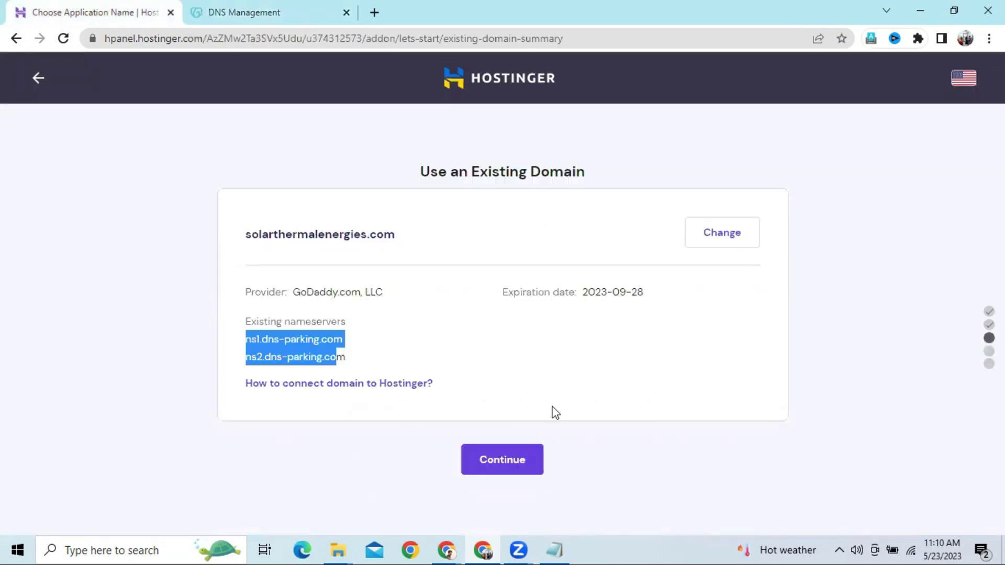
Continue past the Use an Existing Domain summary to reach 'You're almost there!'
click(525, 458)
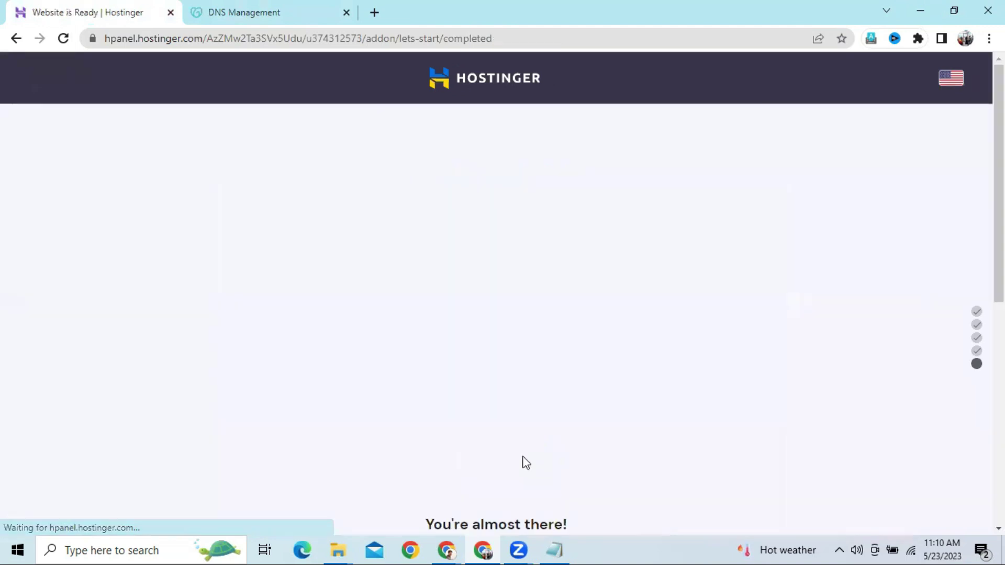
Start the Connect walkthrough for solarthermalenergies.com and copy nameserver ns1.dns-parking.com
scroll(525, 462, down, 2)
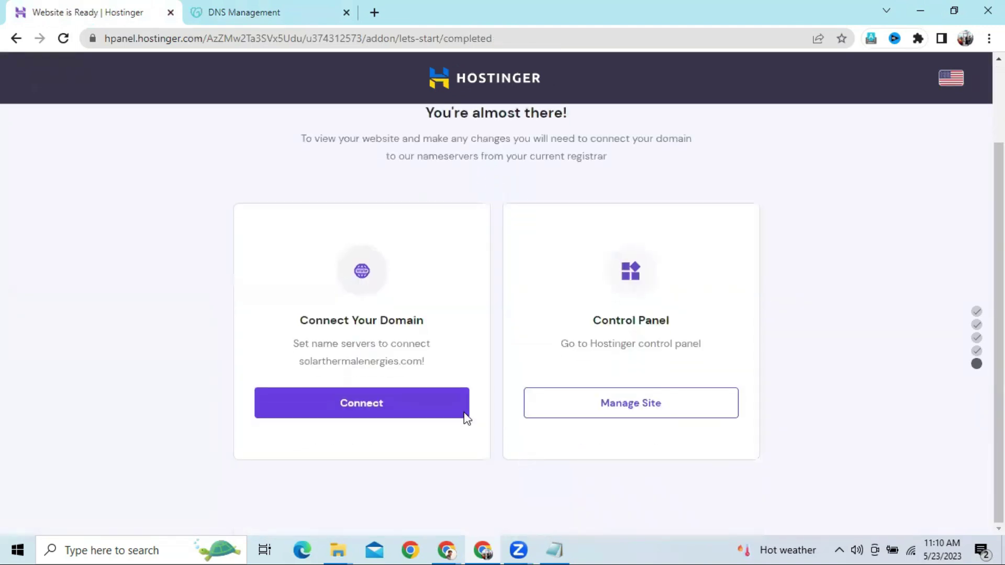
click(354, 405)
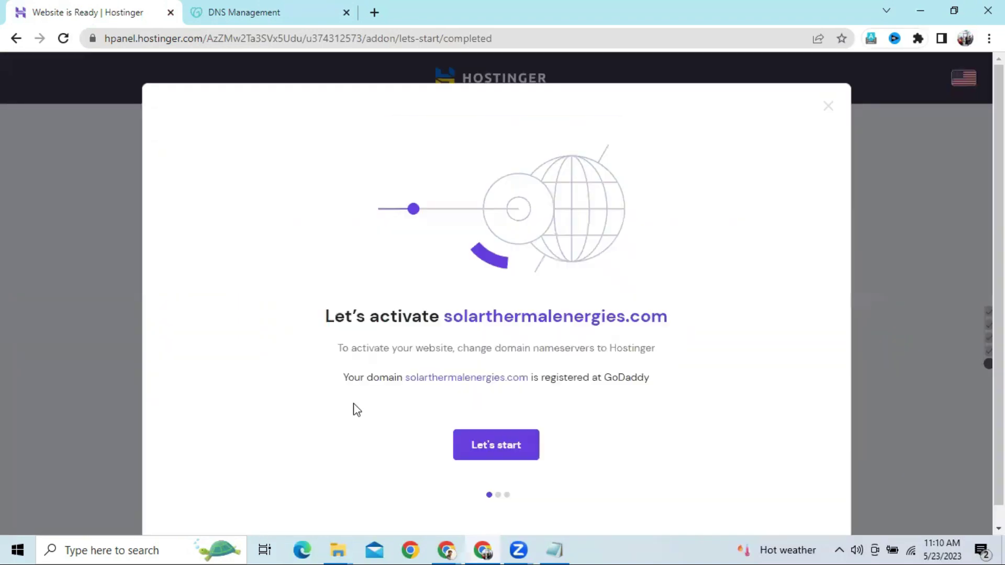
click(490, 449)
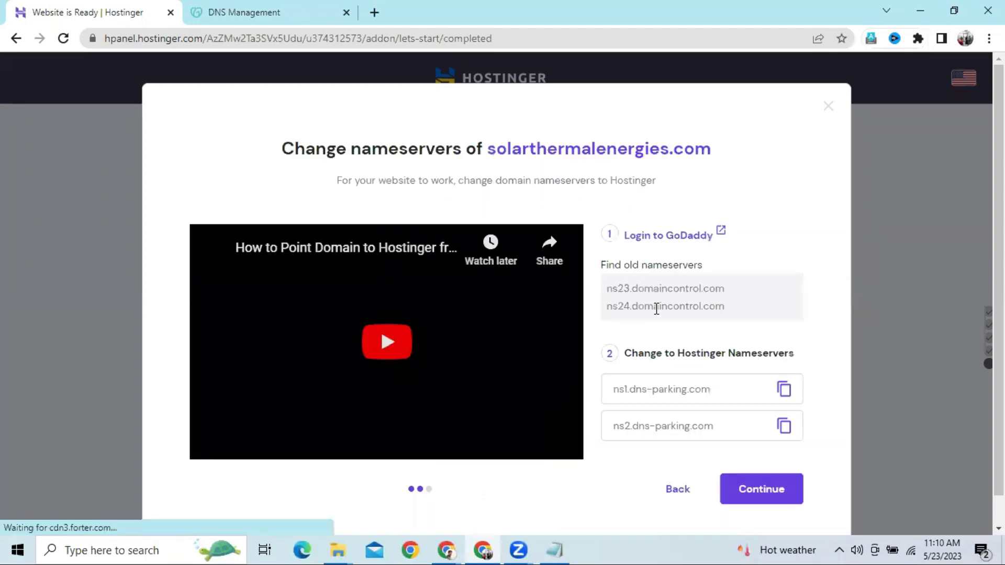
scroll(670, 325, down, 1)
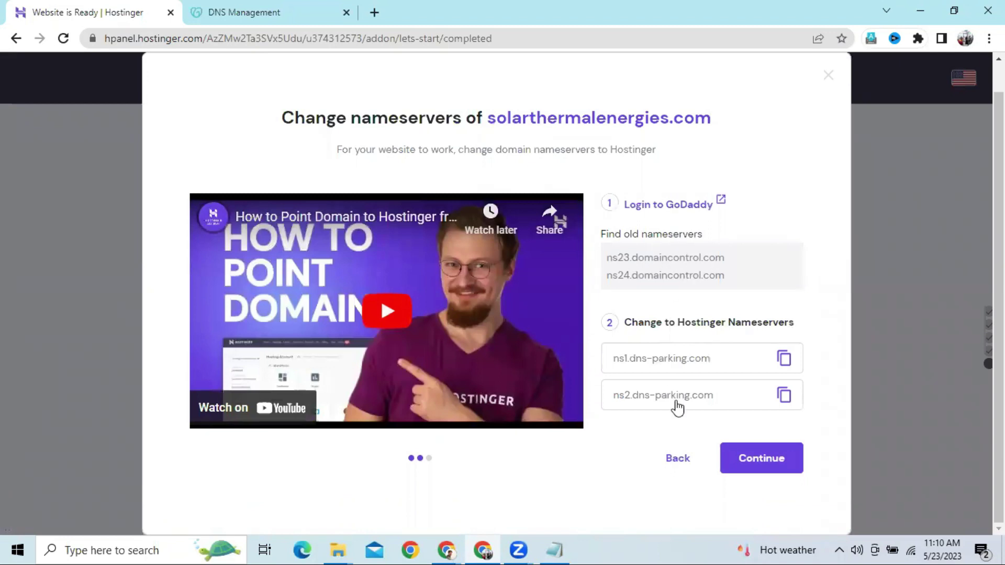
click(783, 360)
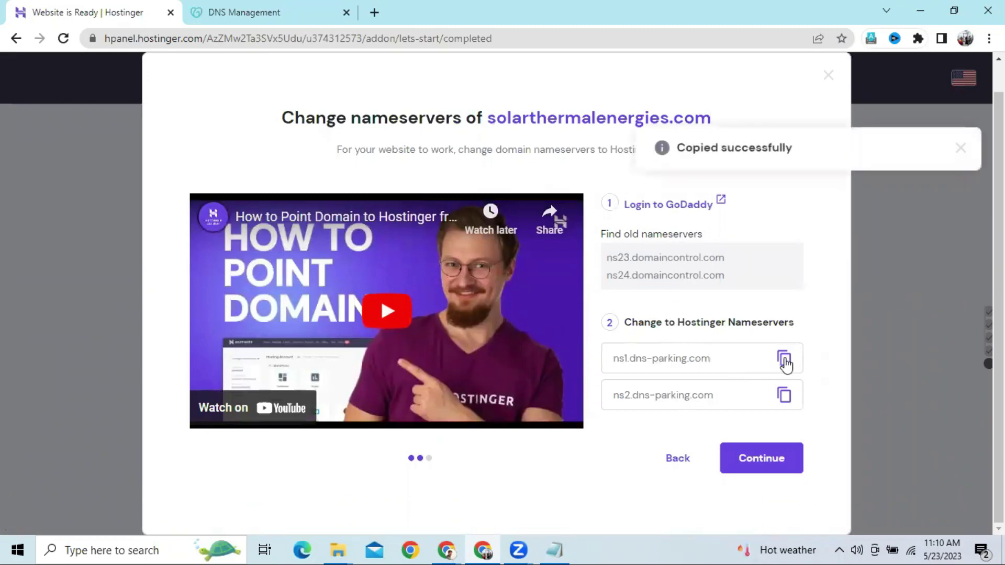
click(784, 360)
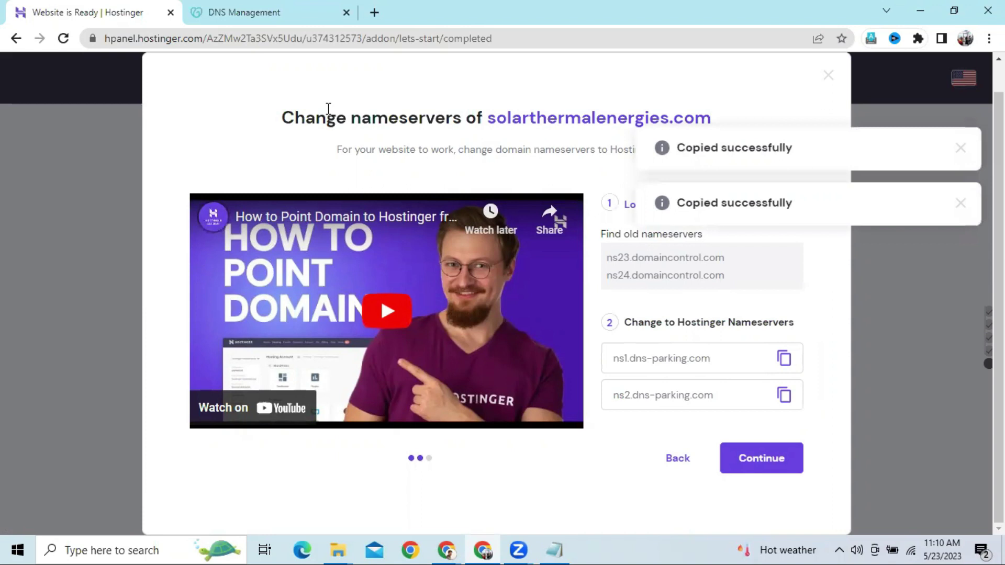
Switch the domain to custom nameservers and enter ns1.dns-parking.com as the first
click(264, 11)
scroll(316, 348, down, 1)
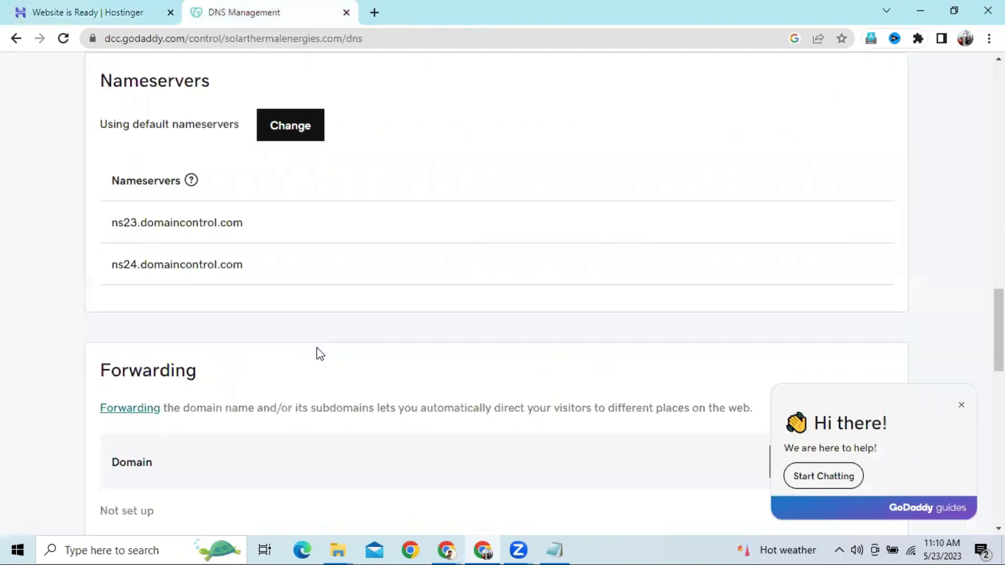
scroll(316, 348, down, 2)
scroll(314, 348, up, 4)
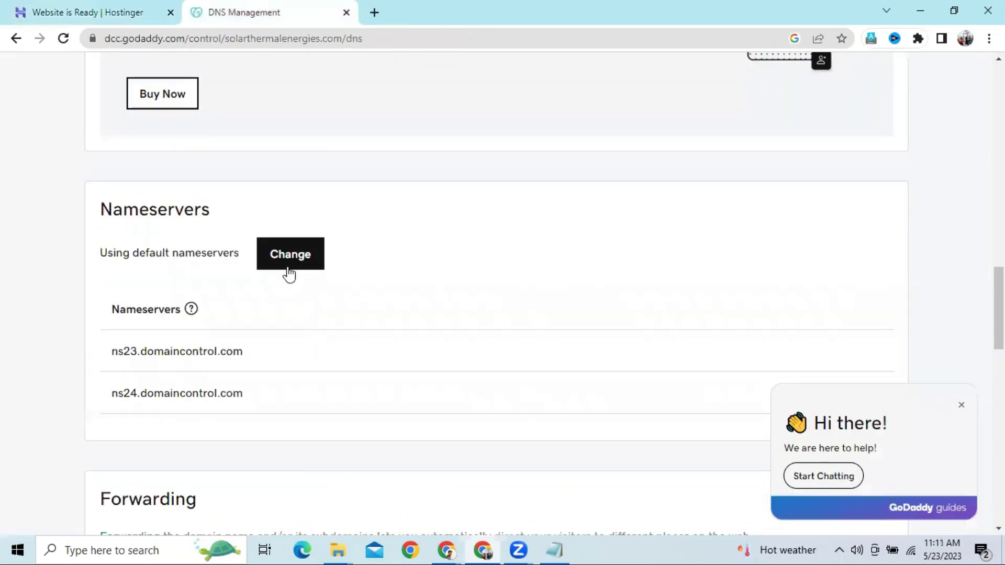
click(288, 274)
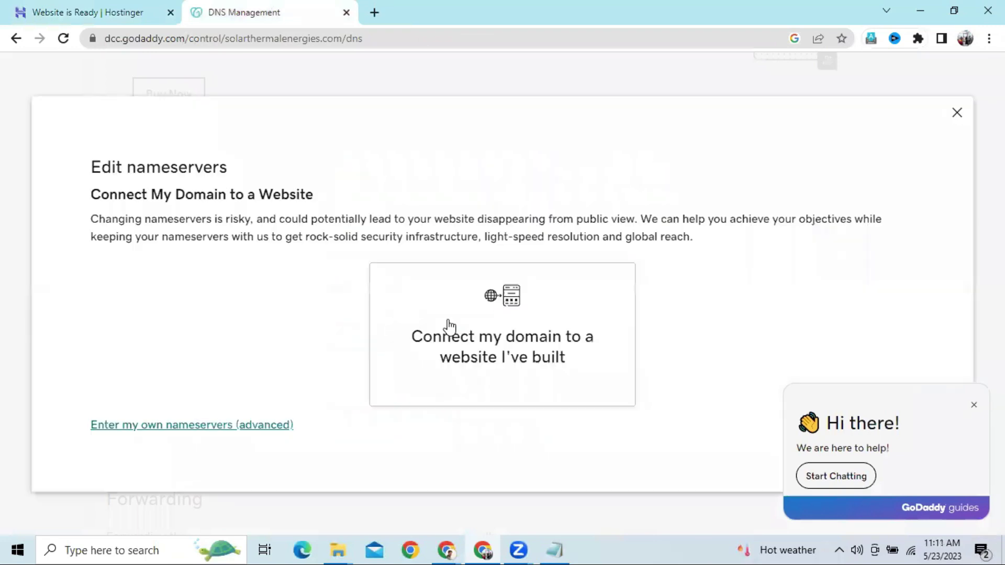
click(210, 427)
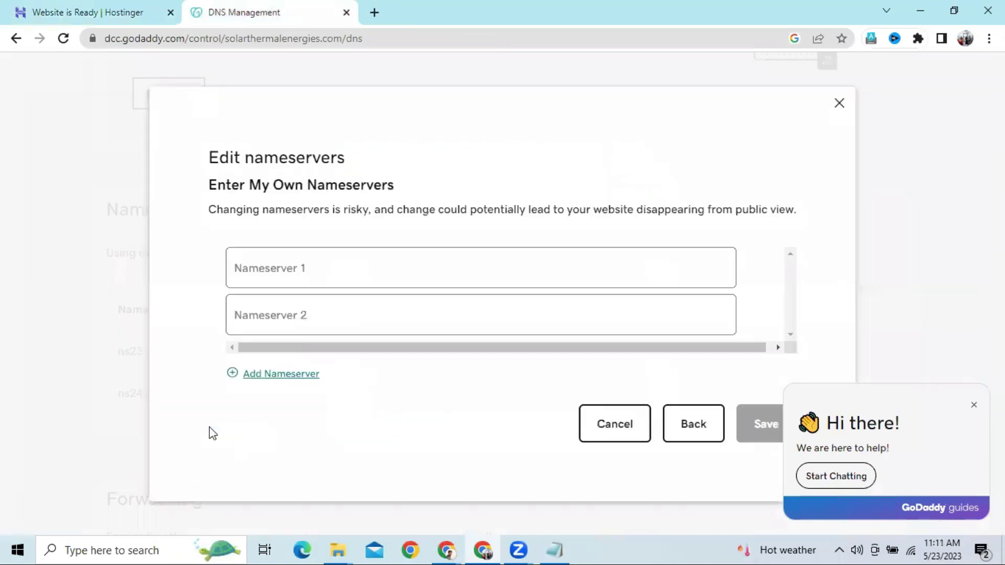
key(ctrl+v)
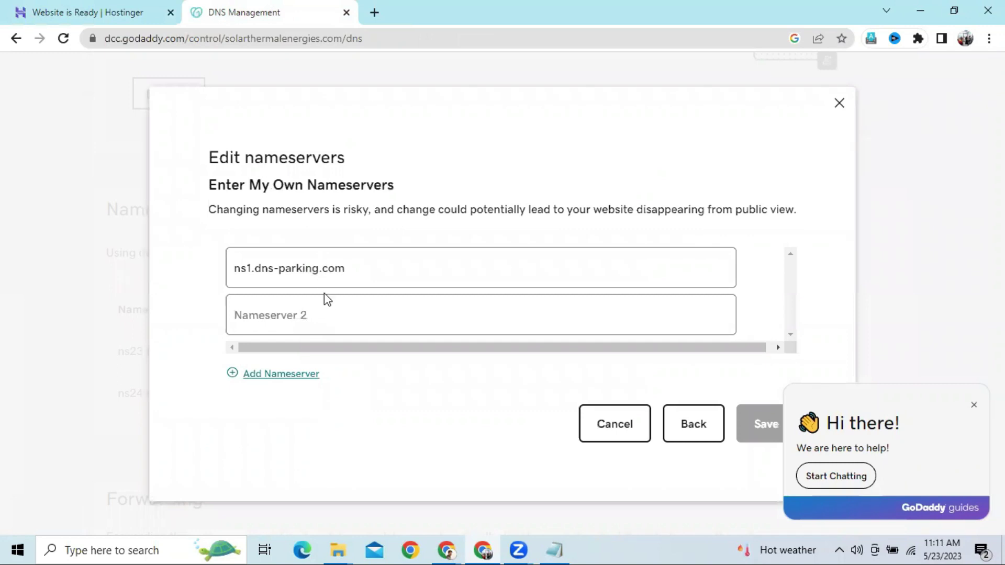
Copy the second Hostinger nameserver and enter ns2.dns-parking.com as the second
click(93, 15)
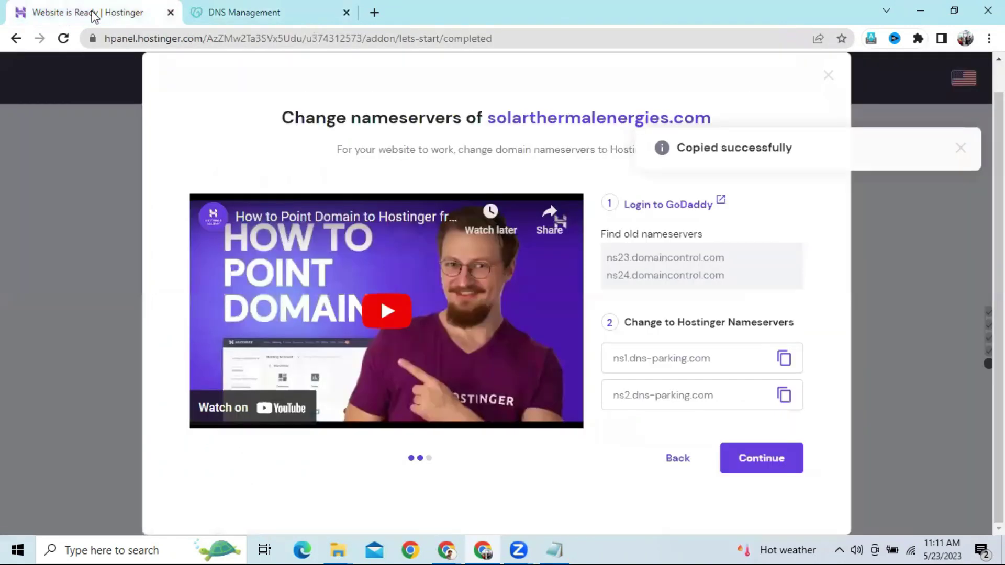
click(785, 400)
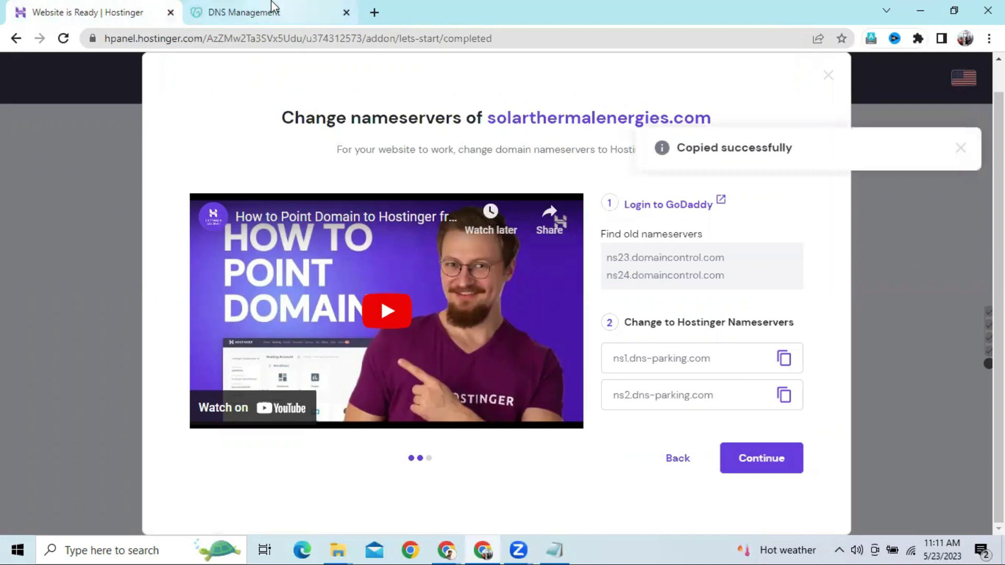
click(269, 10)
key(ctrl+v)
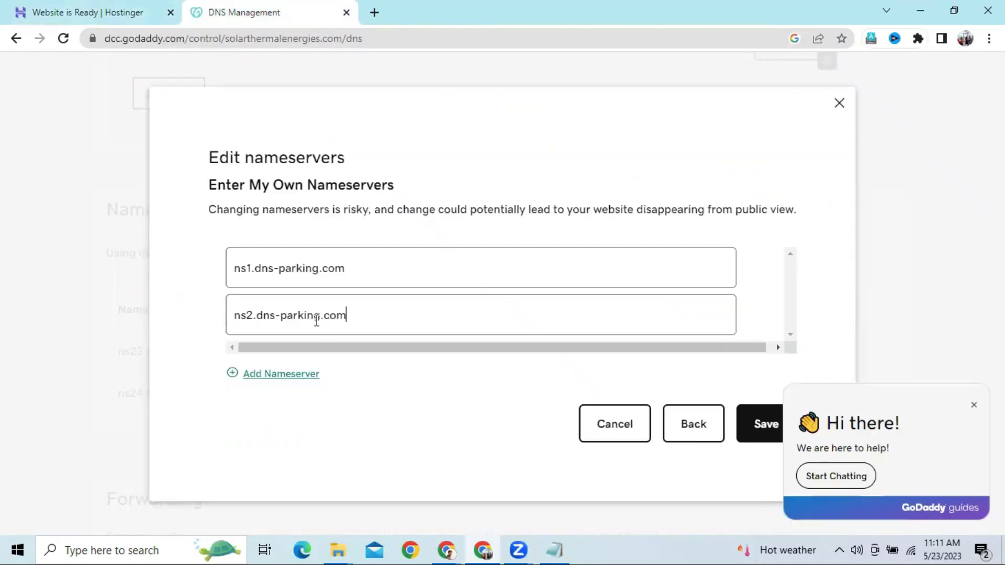
Save and confirm the nameserver update, then check it on the refreshed DNS page
click(763, 429)
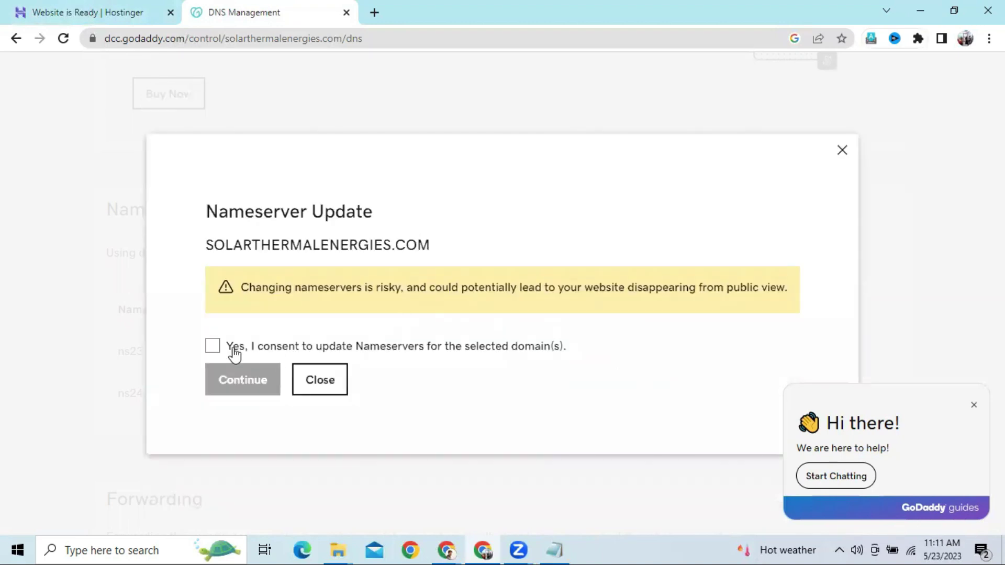
click(212, 346)
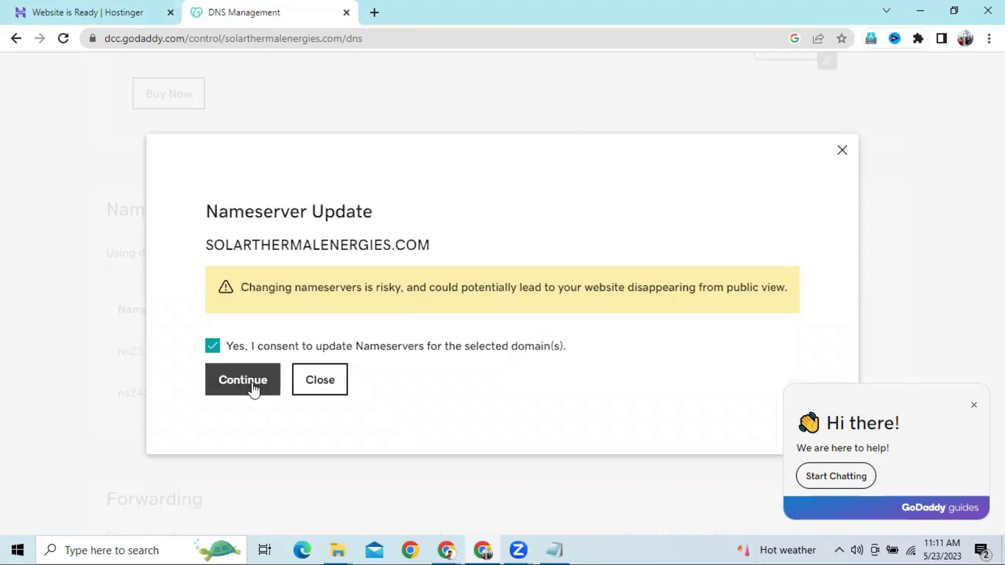
click(253, 388)
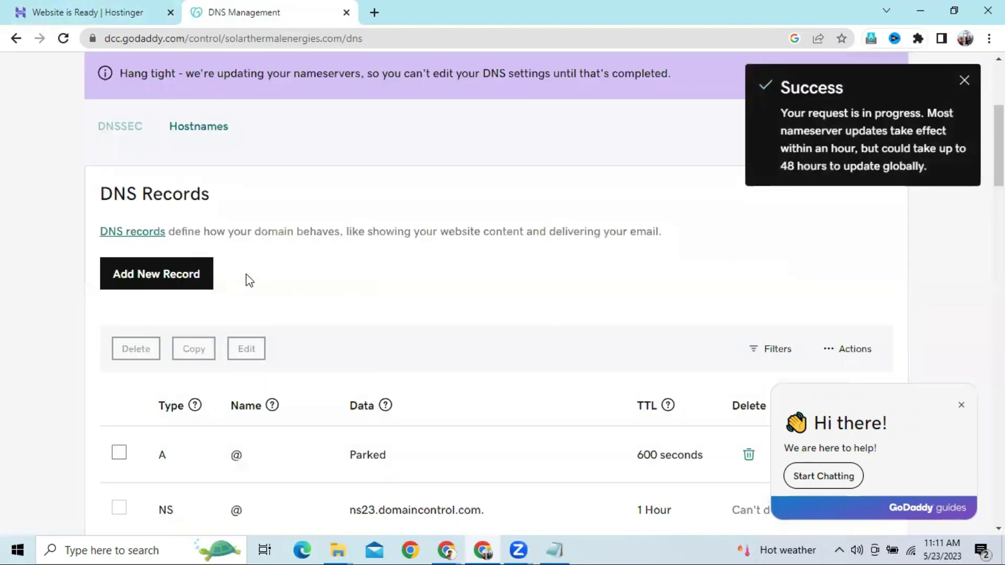
click(66, 44)
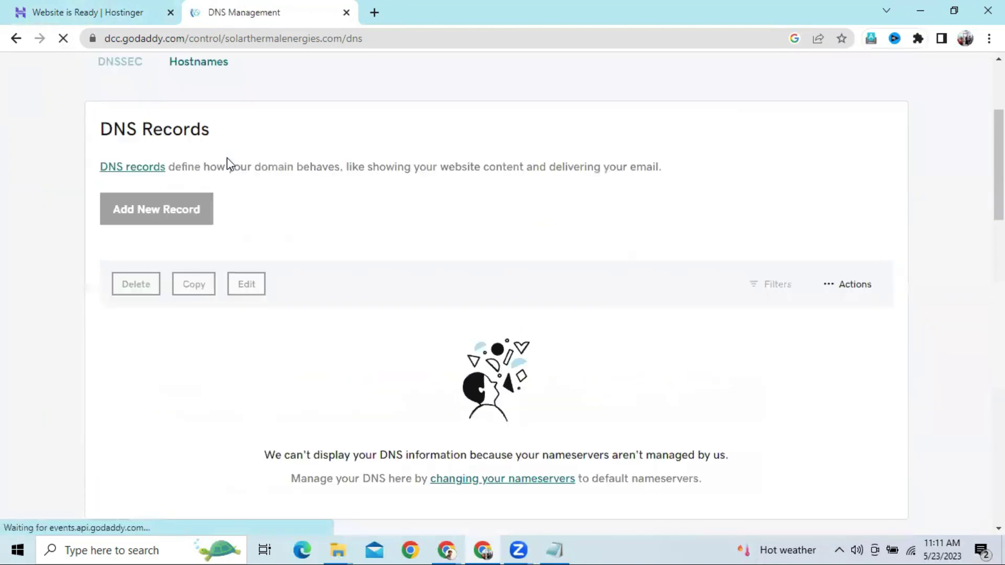
scroll(227, 159, down, 2)
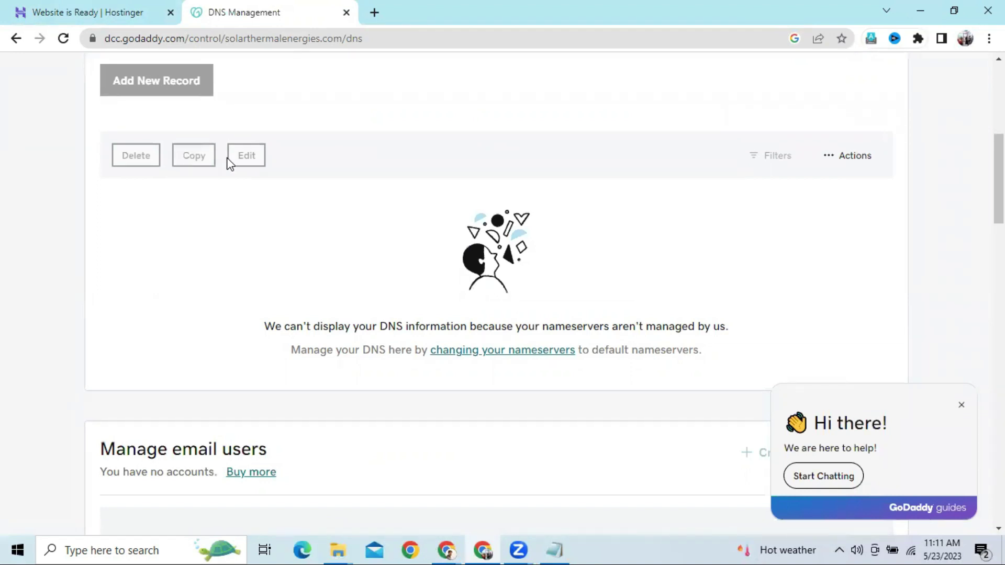
scroll(229, 164, down, 10)
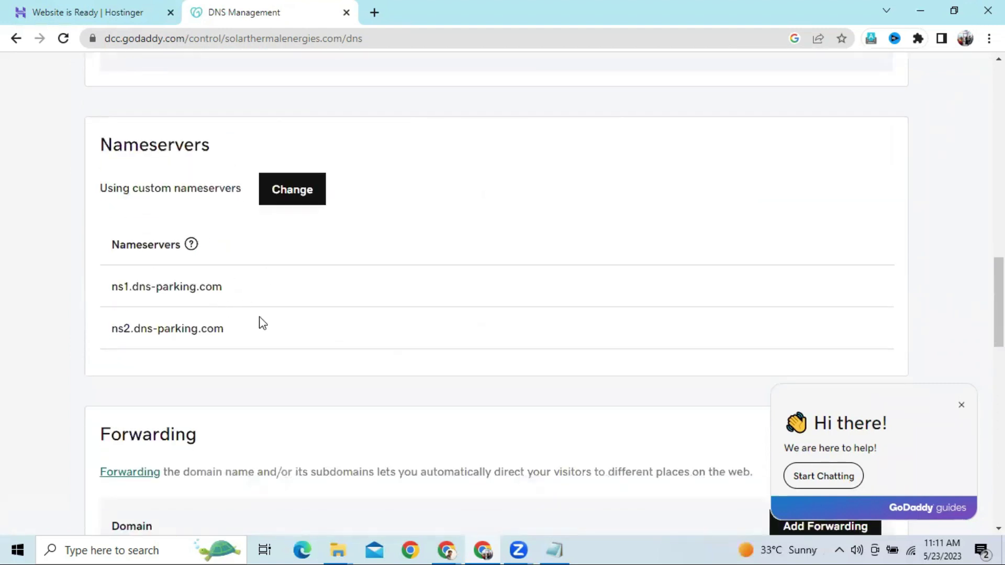
click(116, 14)
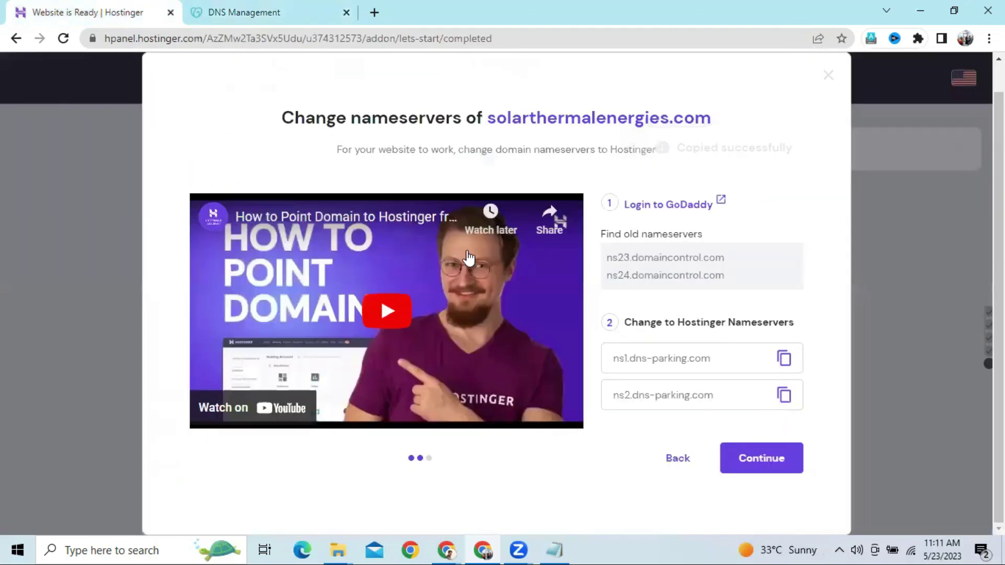
Confirm the nameserver change, close the completion message, and open solarthermalenergies.com's hosting dashboard
click(759, 457)
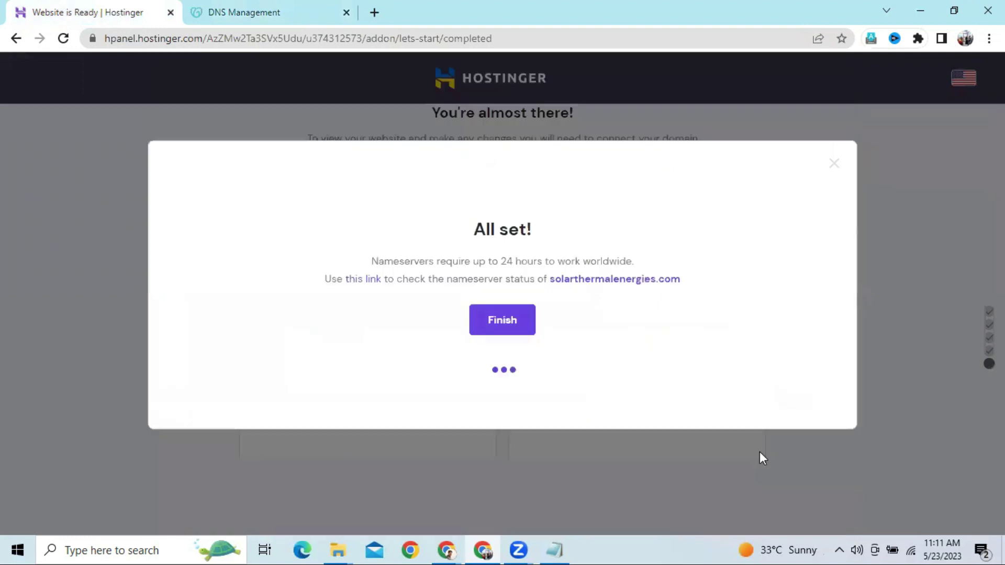
click(498, 416)
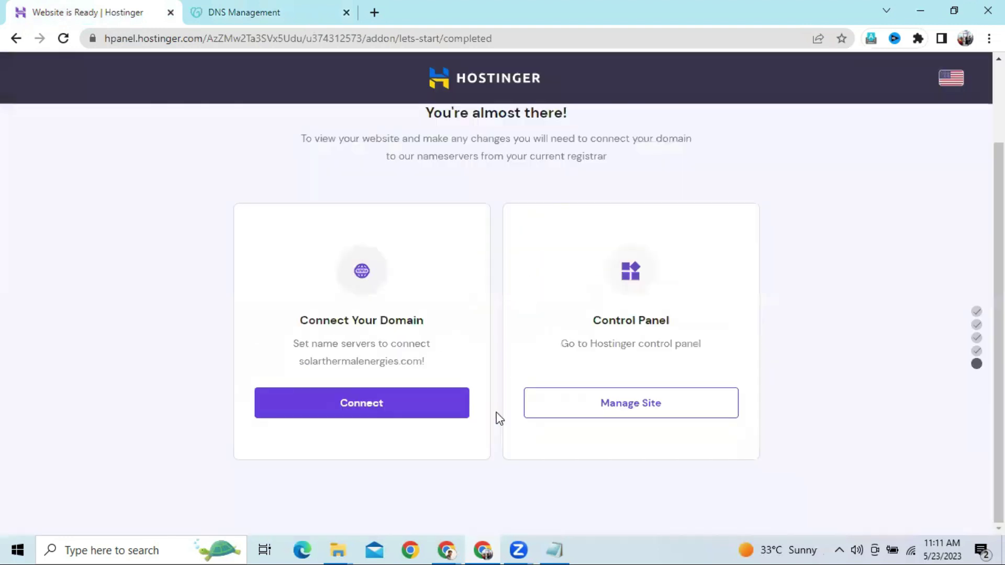
click(628, 408)
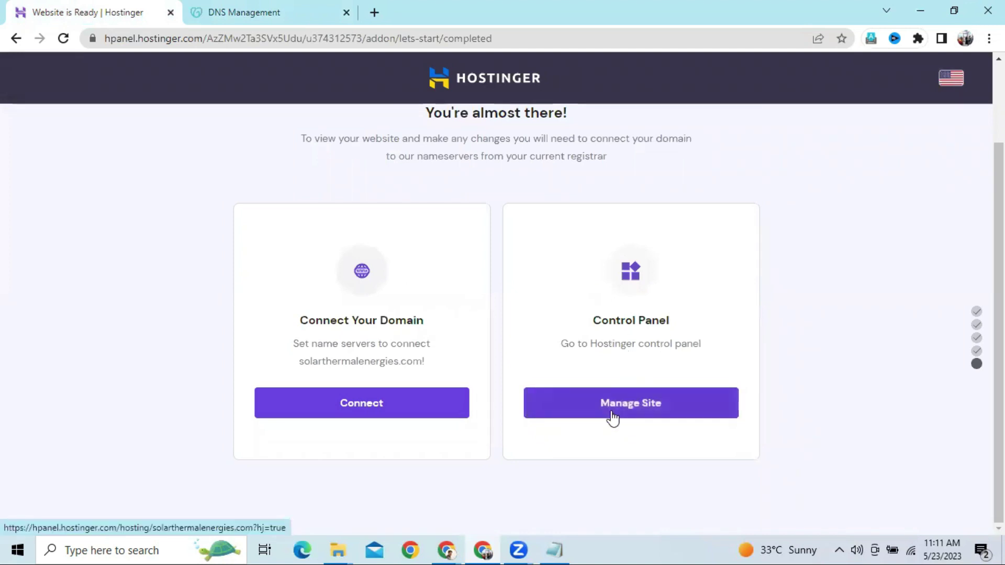
click(612, 416)
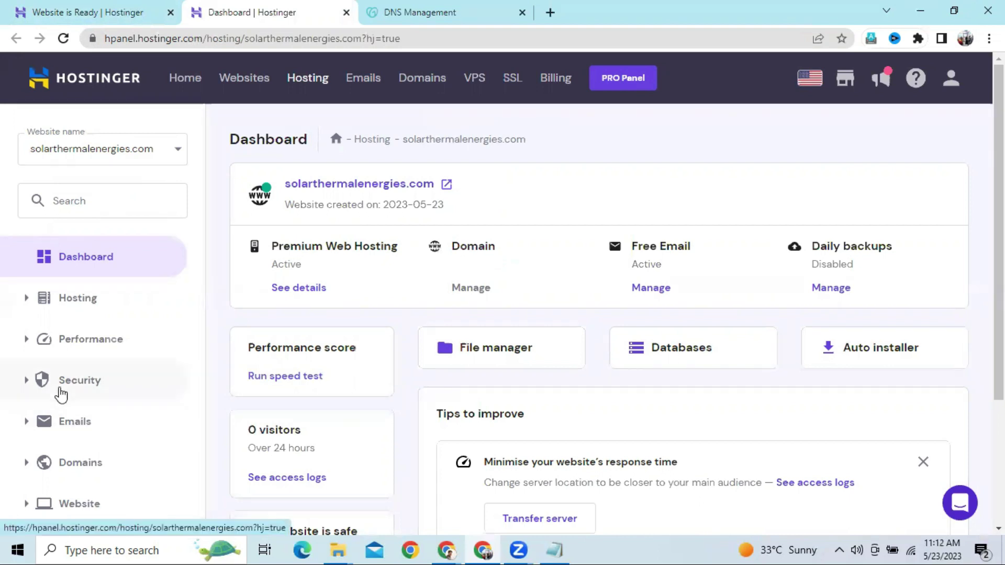
Check under Security > SSL that the domain's Lifetime SSL certificate is Active
click(83, 398)
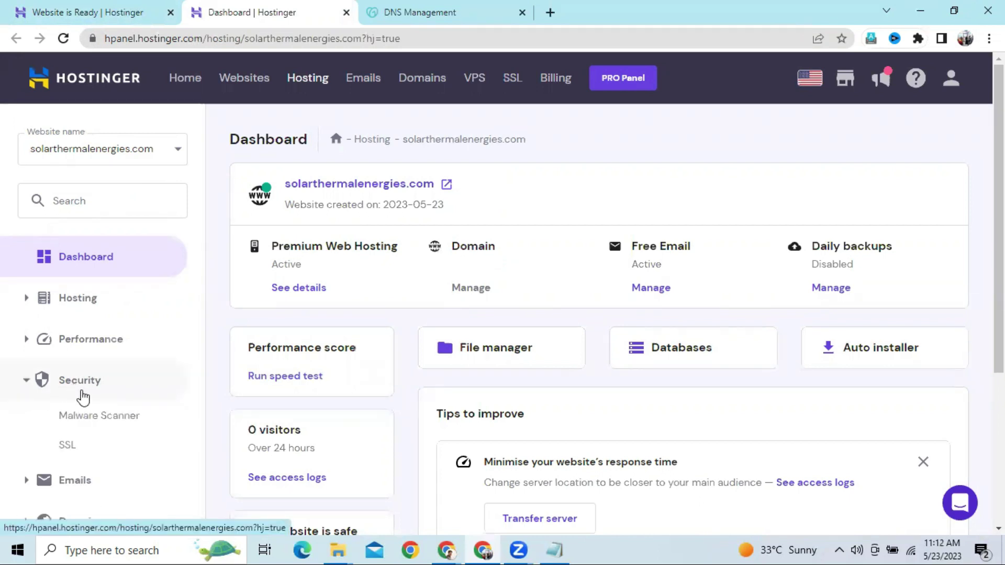
click(67, 447)
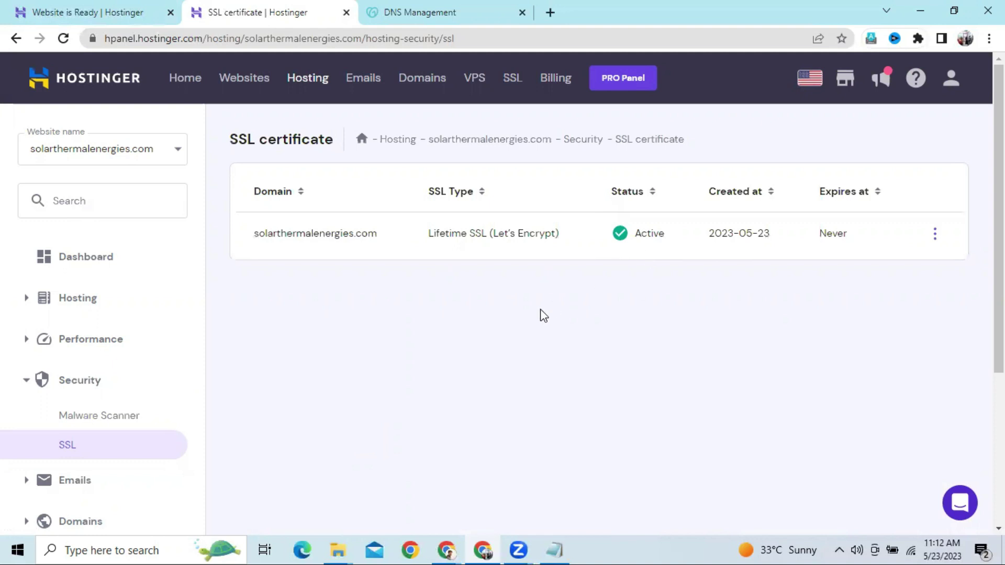
scroll(252, 365, down, 3)
scroll(252, 365, up, 1)
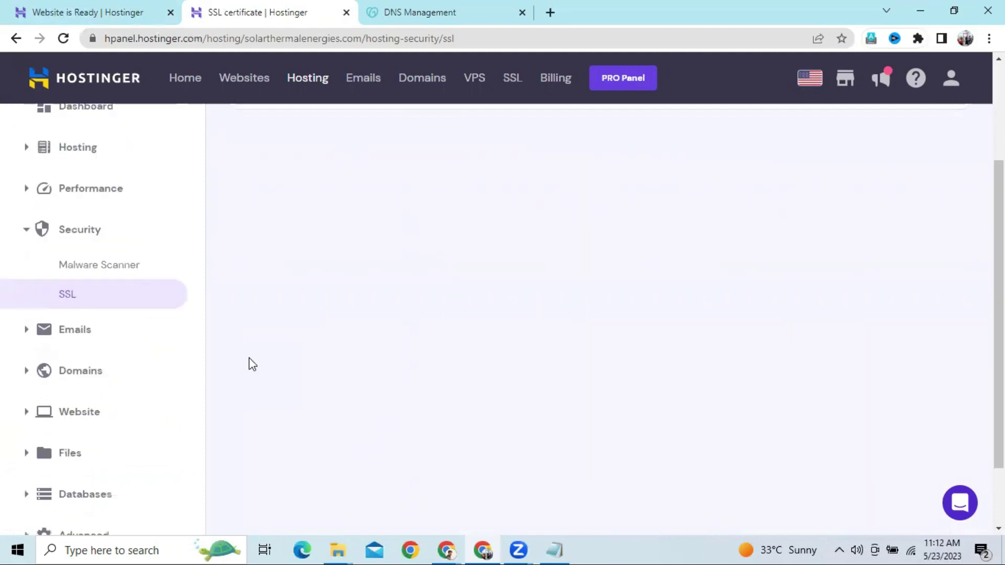
scroll(172, 325, up, 2)
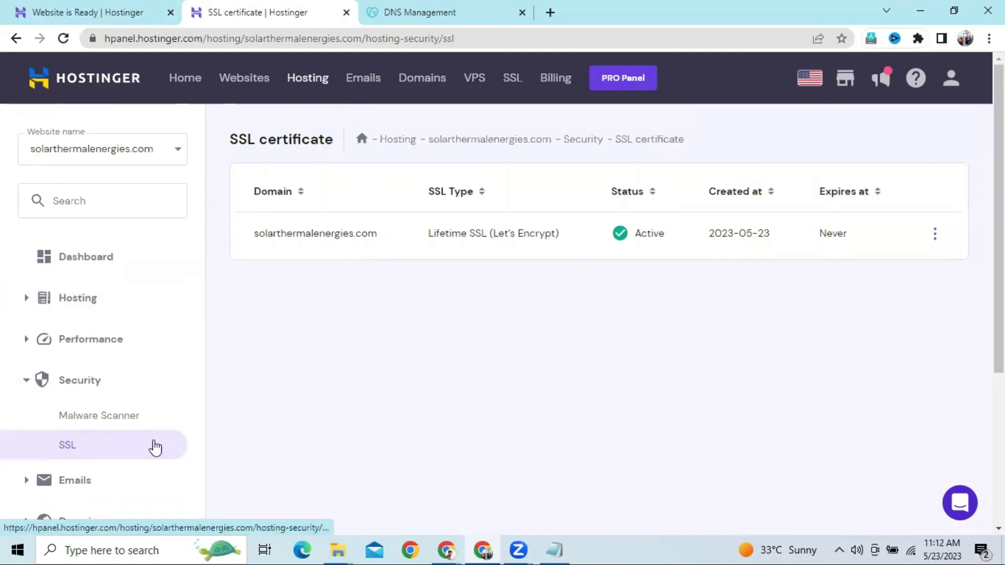
scroll(152, 441, down, 3)
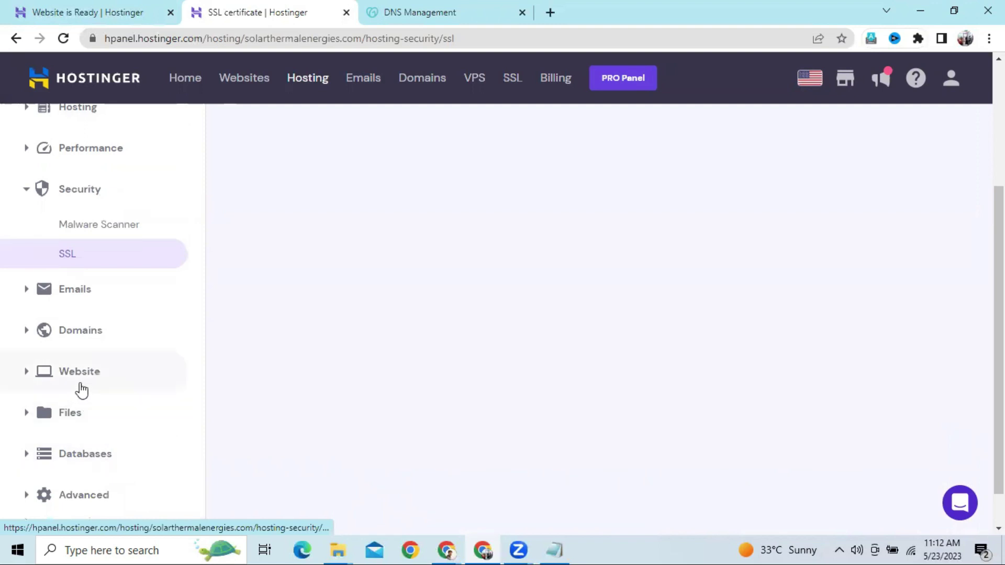
Choose WordPress in Website > Auto Installer
click(81, 388)
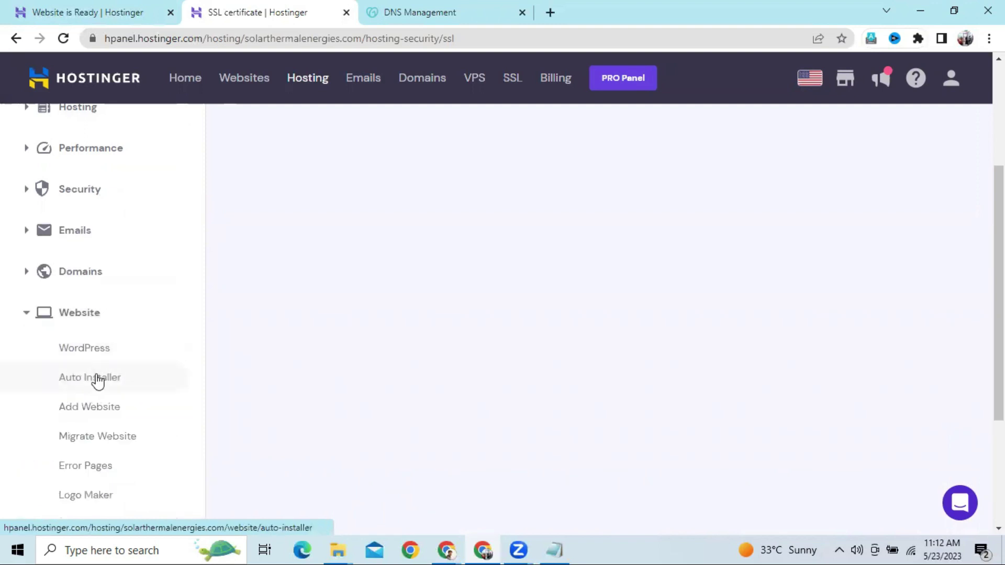
click(98, 379)
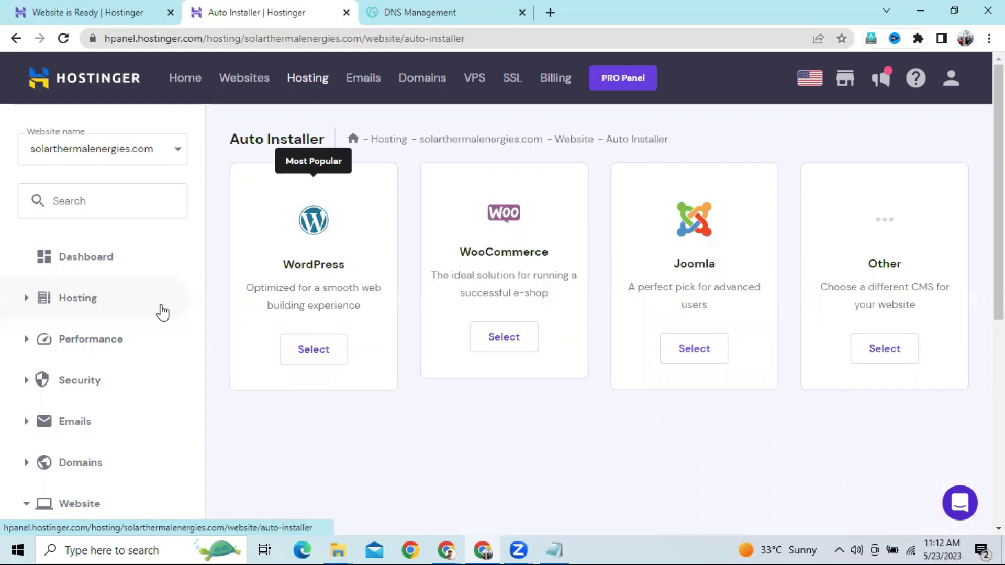
click(313, 351)
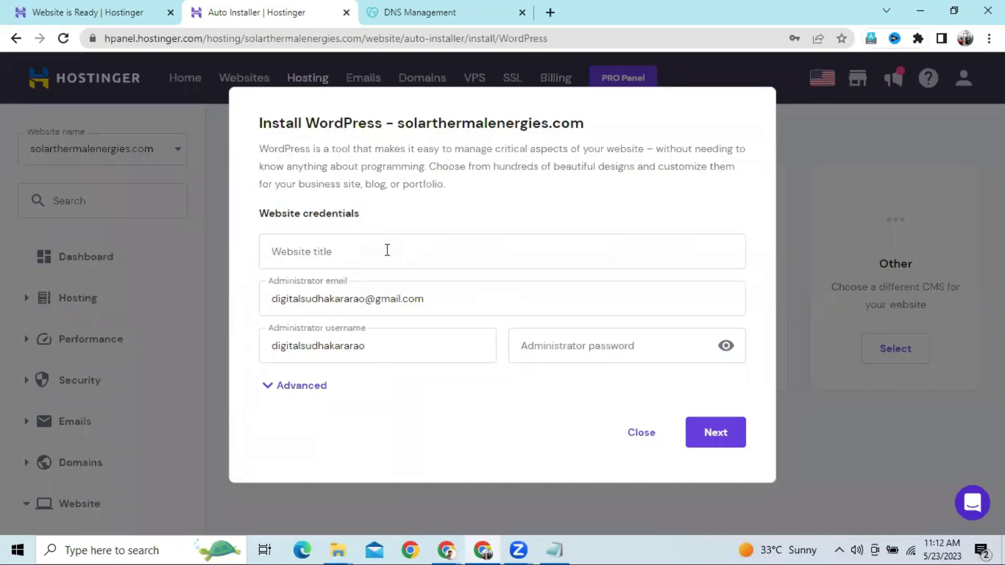
Enter website title Solar, administrator username admin, and an administrator password
click(386, 249)
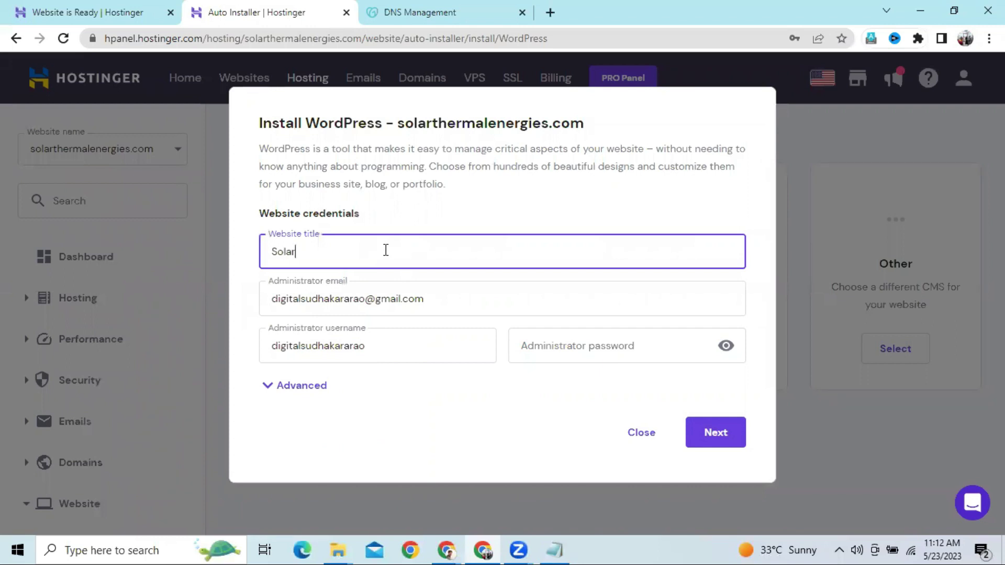
double_click(447, 303)
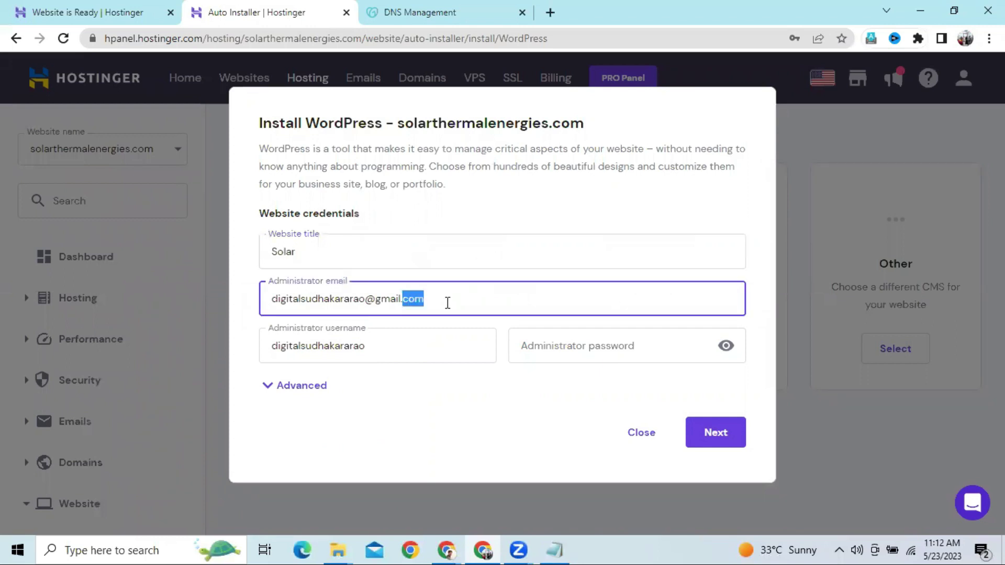
click(417, 343)
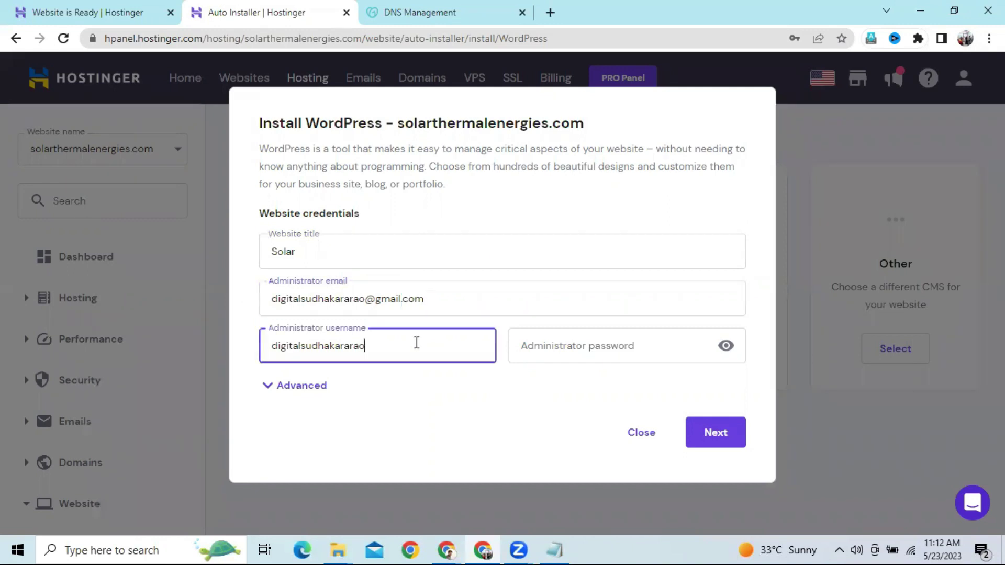
drag(365, 346, 258, 366)
key(BackSpace)
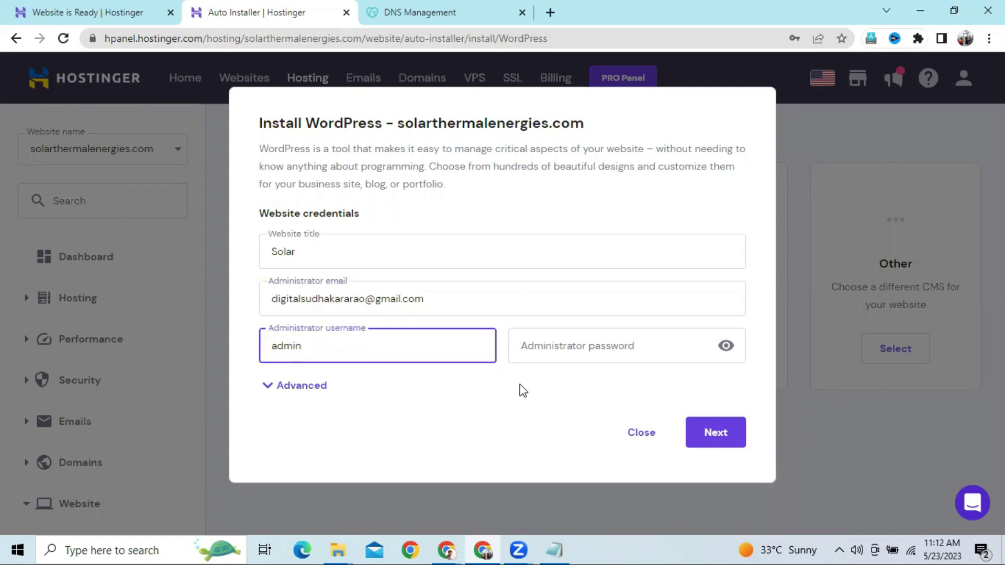
click(557, 345)
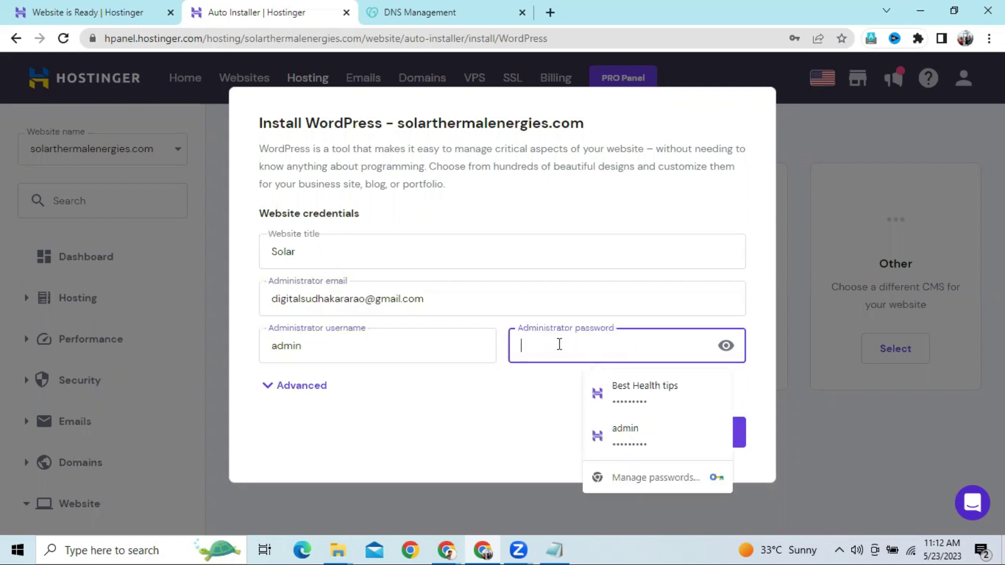
text(a)
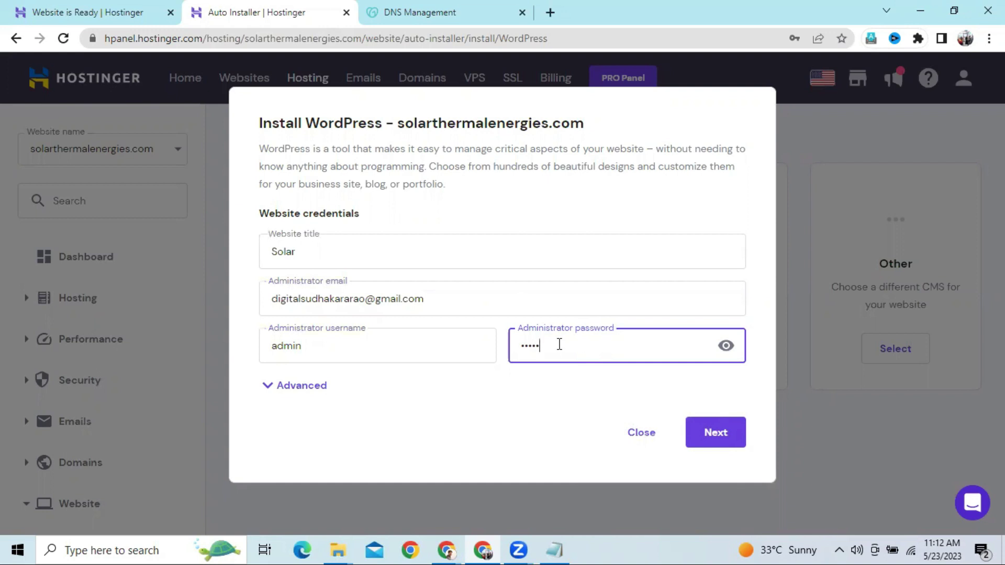
text(•••)
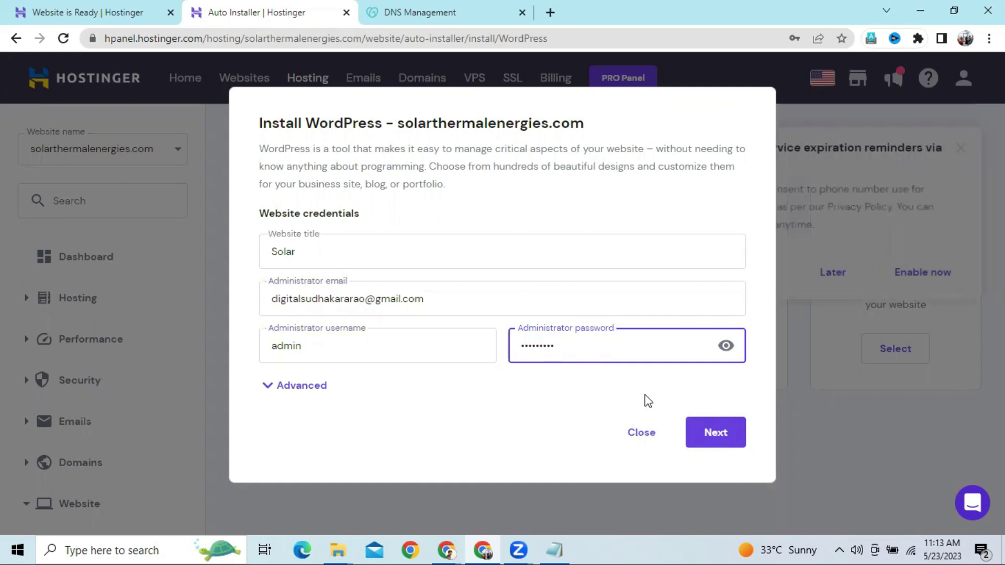
Continue to the WordPress 6.2.2 settings, dismiss the password warning, and start the installation
click(716, 434)
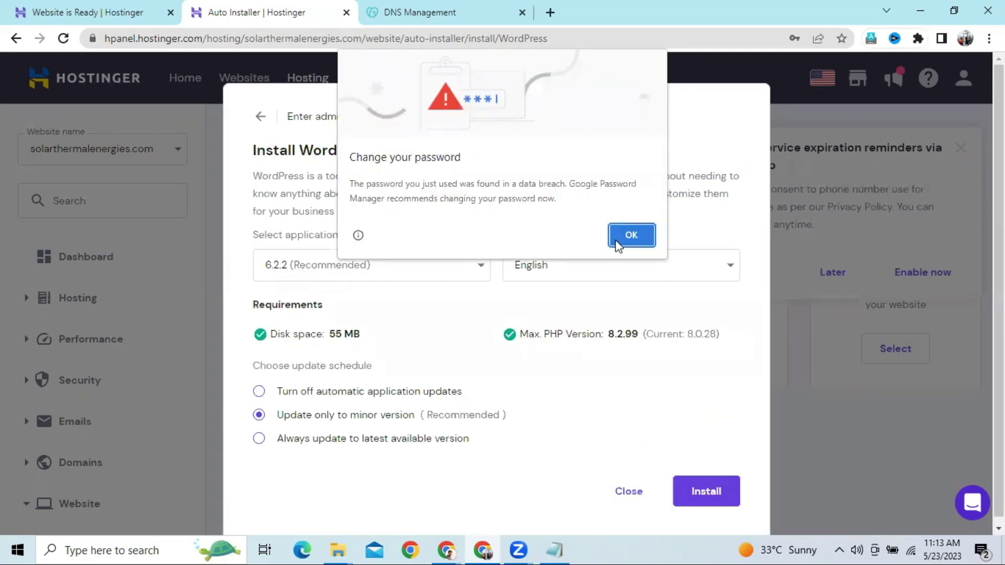
click(617, 242)
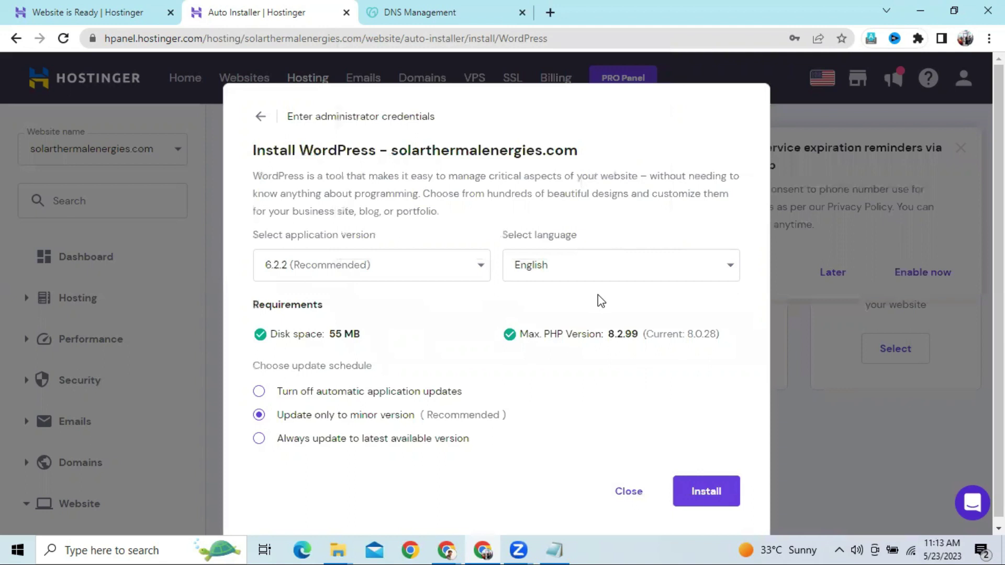
click(729, 480)
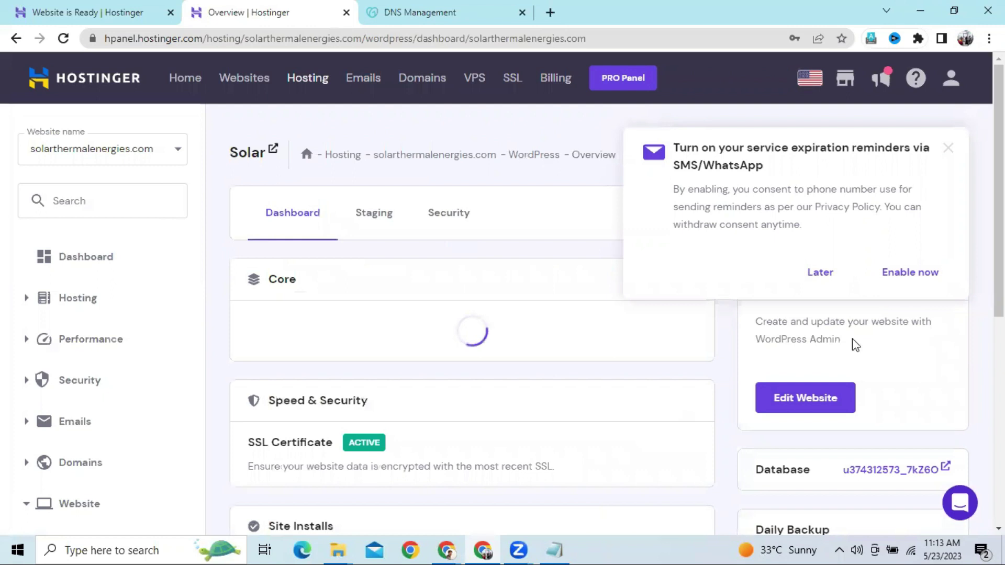
Dismiss the expiration reminders popup and review the overview: WordPress 6.2.2, PHP 8.0, SSL active
click(947, 156)
scroll(787, 296, down, 10)
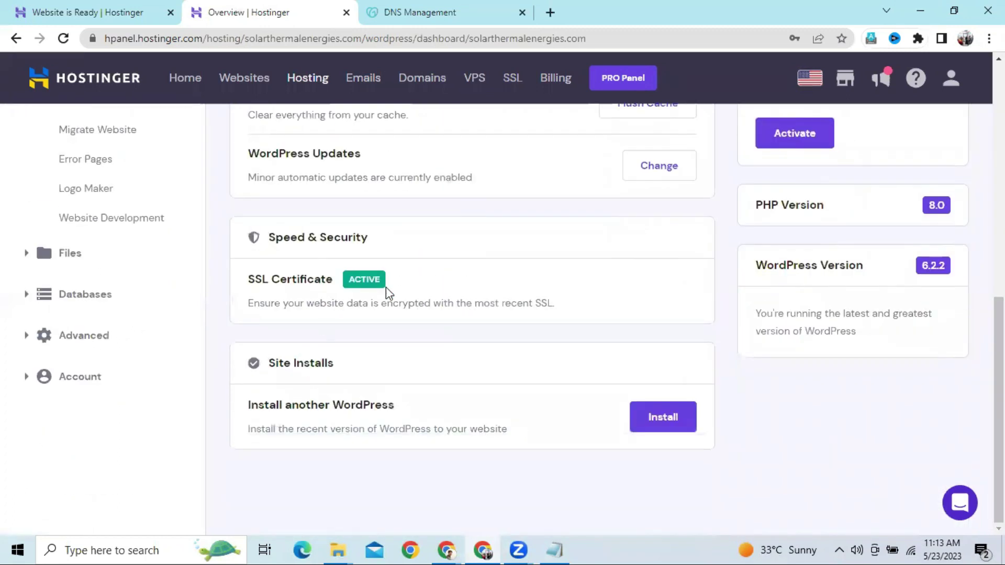
scroll(386, 287, up, 10)
scroll(386, 287, down, 10)
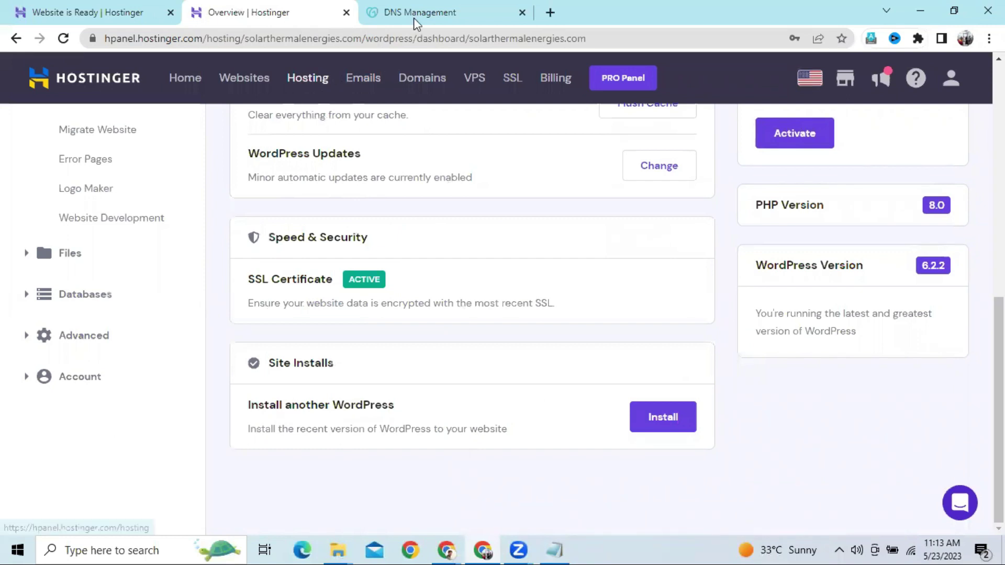
Copy solarthermalenergies.com from the DNS page and load it in a new tab
click(549, 15)
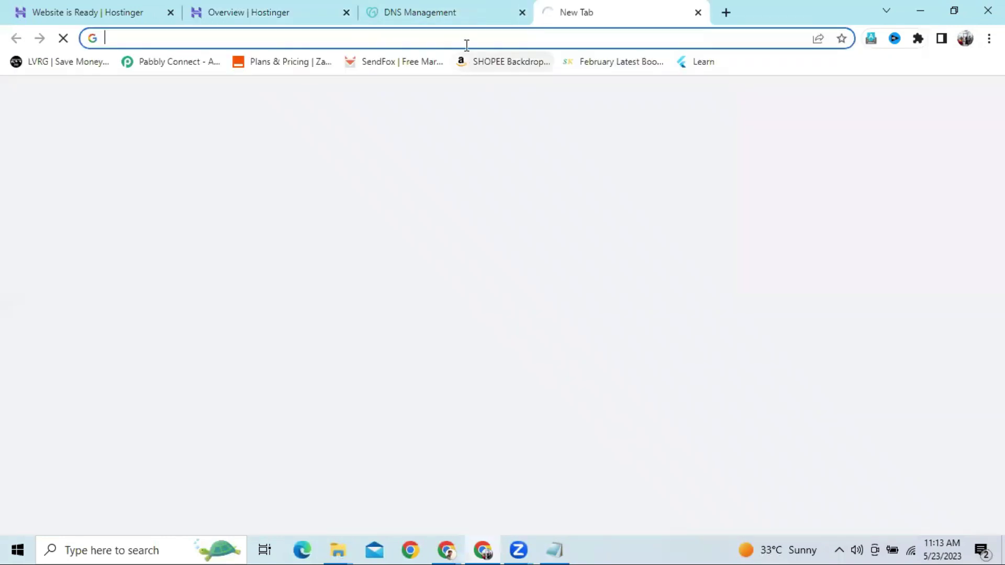
text(sol)
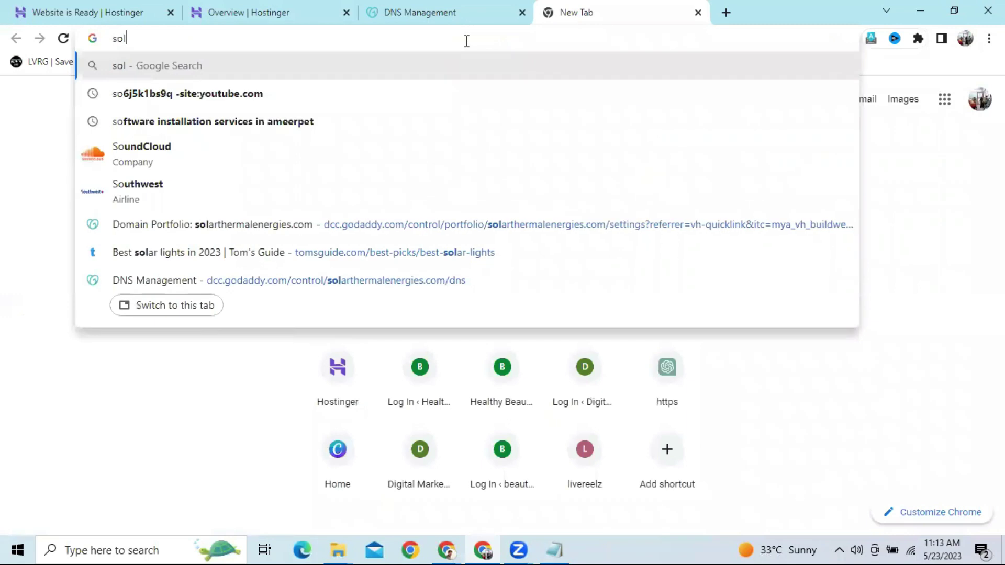
text(arther)
key(BackSpace)
key(BackSpace)
key(BackSpace)
key(BackSpace)
key(BackSpace)
key(BackSpace)
key(BackSpace)
key(BackSpace)
key(BackSpace)
text(ns2.dns-parking.com)
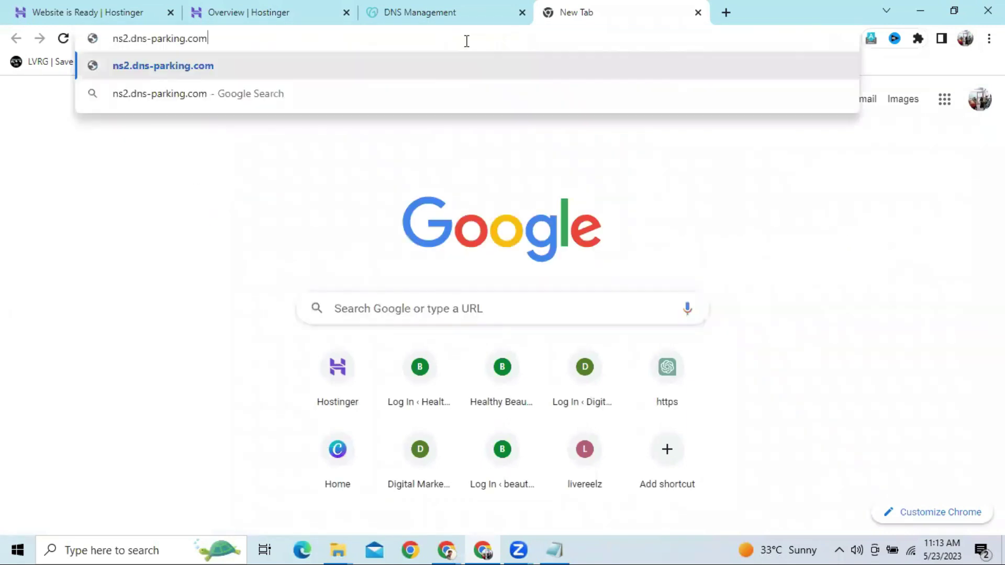
key(BackSpace)
key(BackSpace)
key(BackSpace)
key(BackSpace)
key(BackSpace)
key(BackSpace)
key(BackSpace)
key(BackSpace)
key(BackSpace)
key(BackSpace)
key(BackSpace)
key(BackSpace)
key(BackSpace)
key(BackSpace)
key(BackSpace)
key(BackSpace)
key(BackSpace)
key(BackSpace)
key(BackSpace)
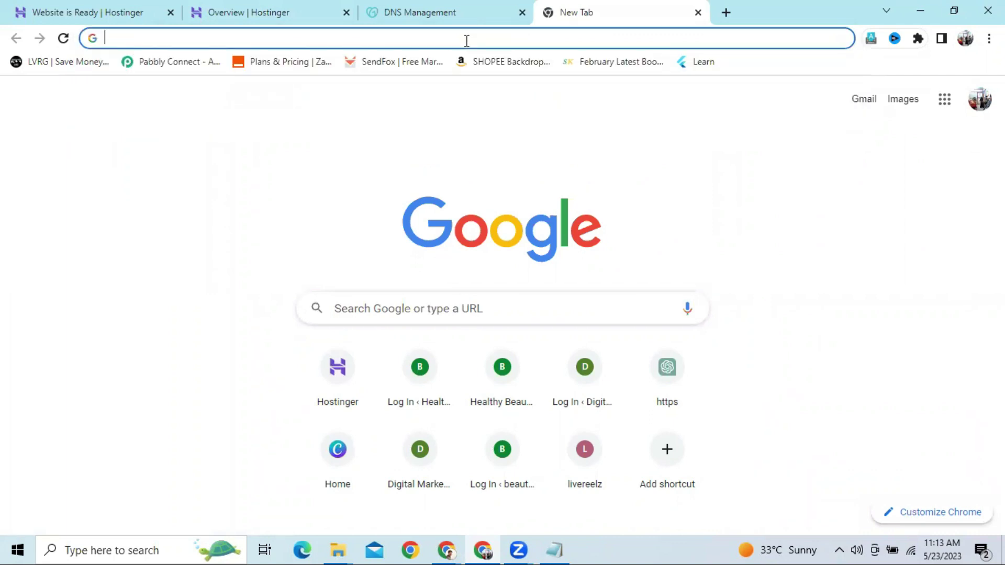
text(sol)
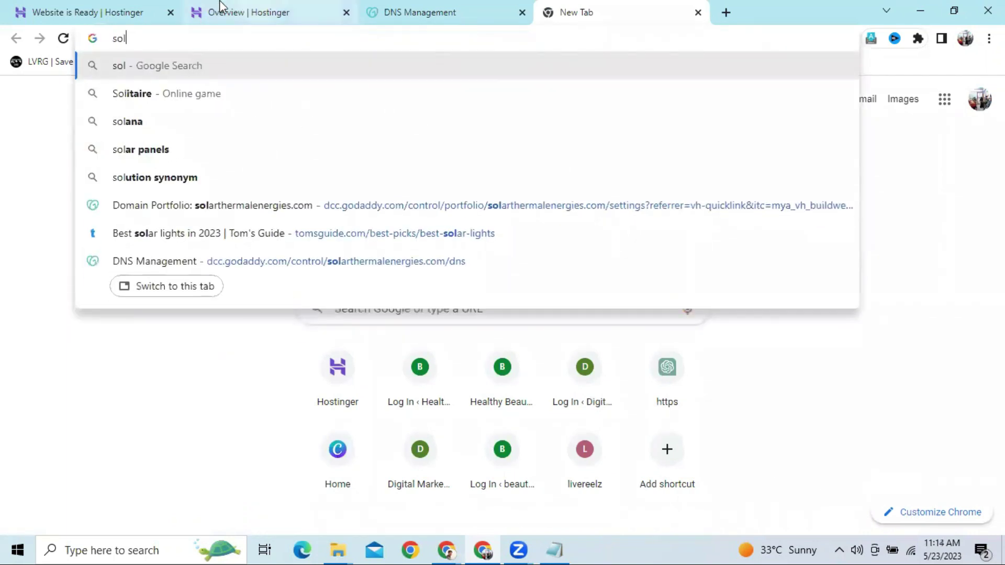
click(384, 21)
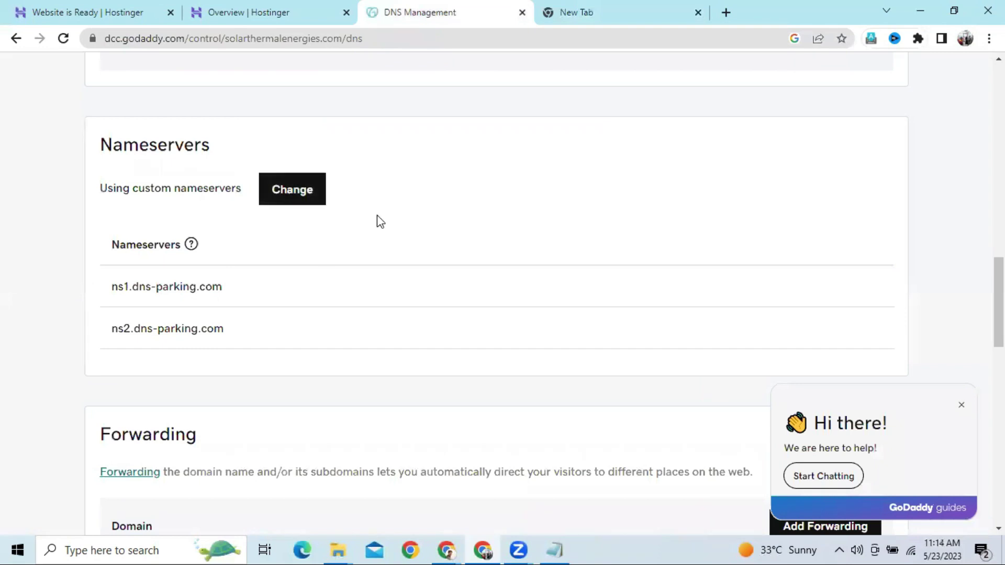
scroll(377, 215, up, 15)
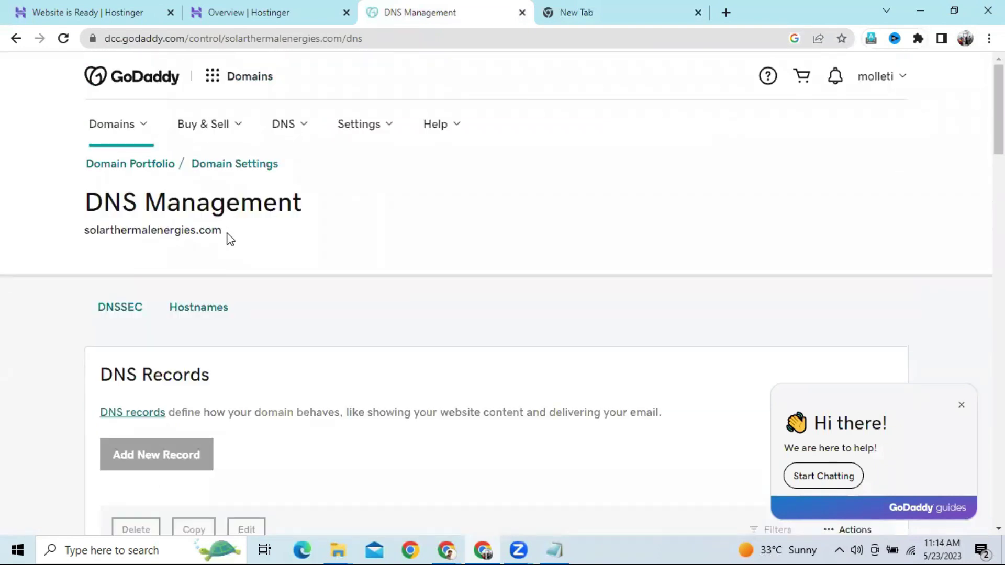
drag(225, 234, 91, 230)
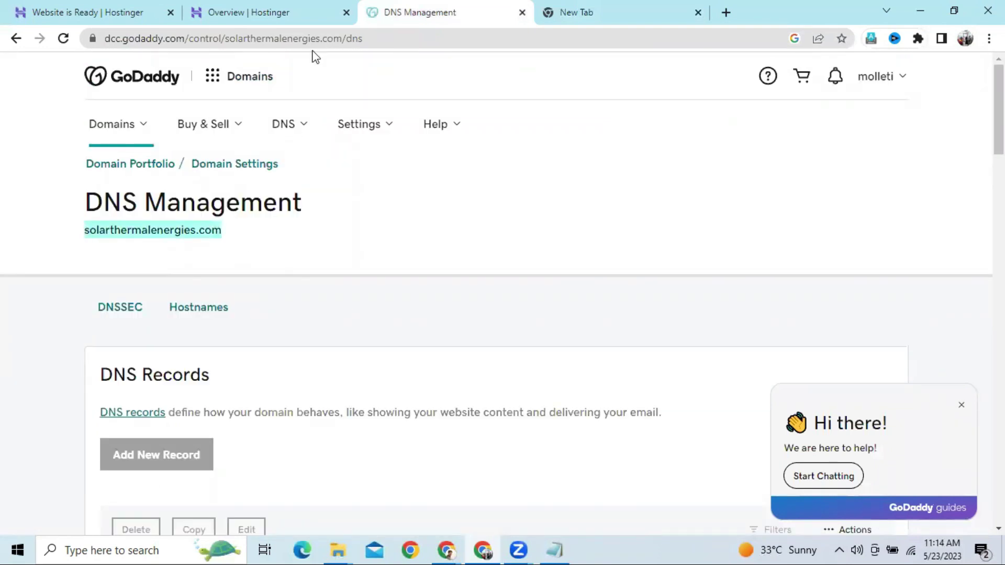
click(567, 8)
key(ctrl+a)
text(solarthermalenergies.com)
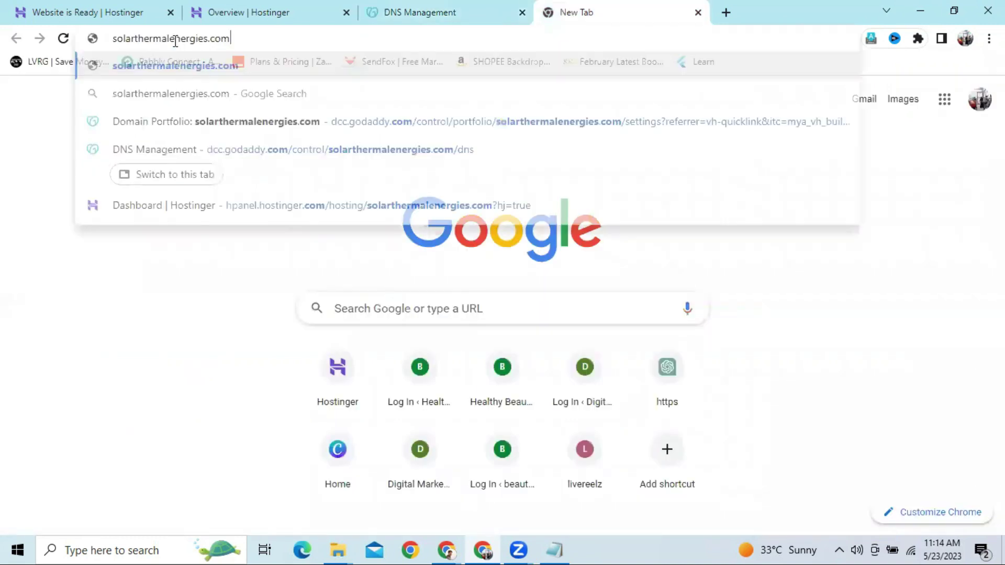
key(Return)
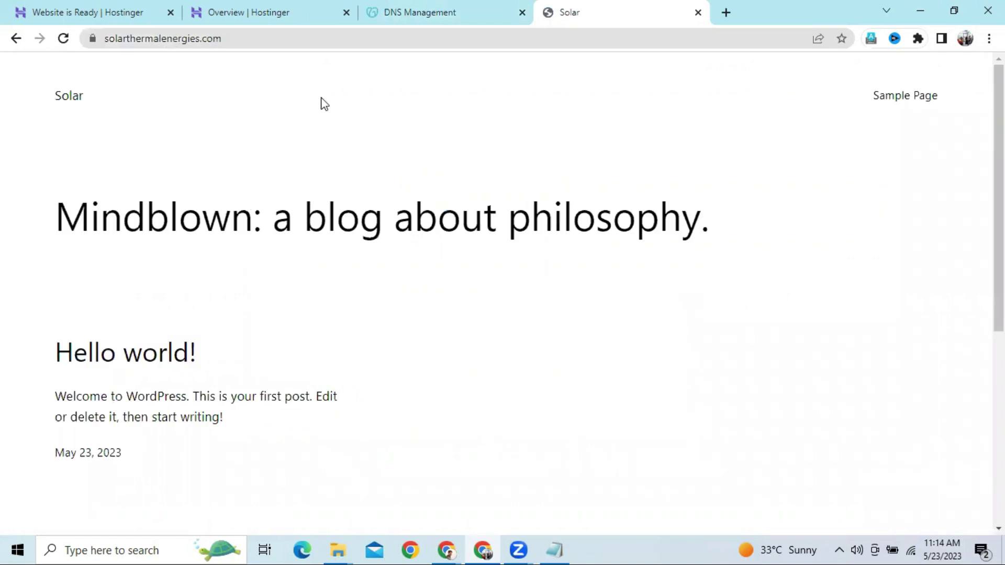
Load the site's login page by appending /admin to its URL
click(296, 40)
click(297, 40)
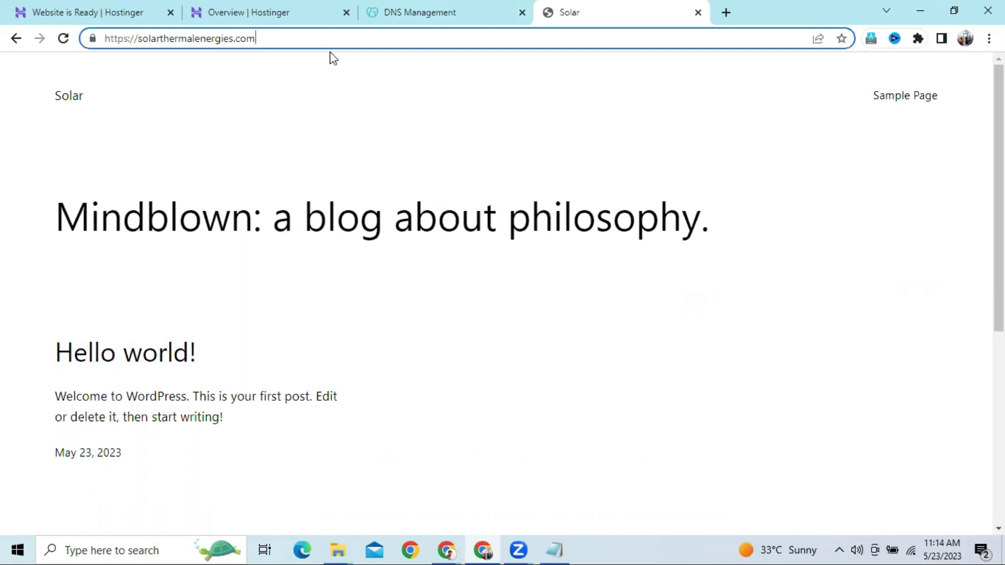
text(/)
text(admin)
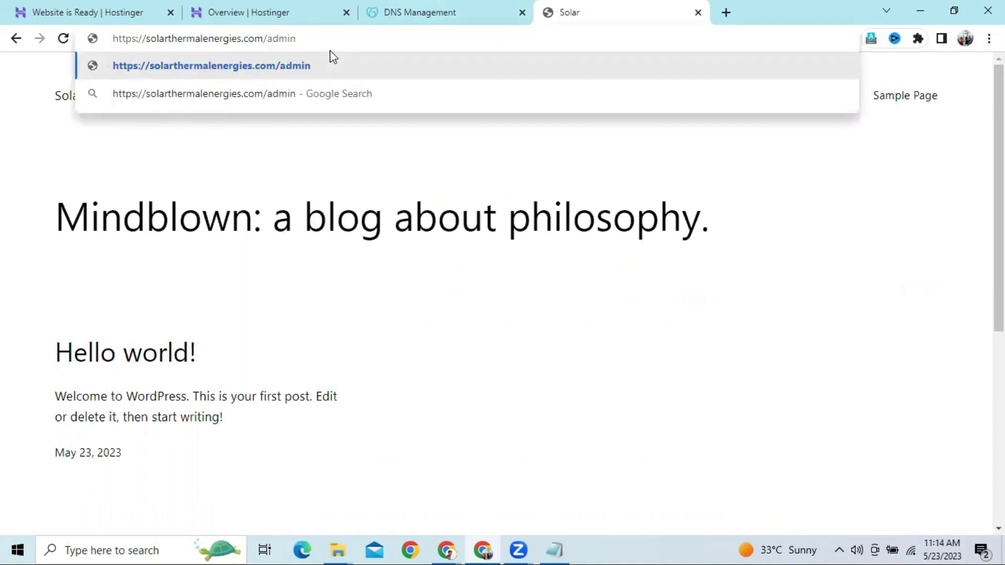
key(Return)
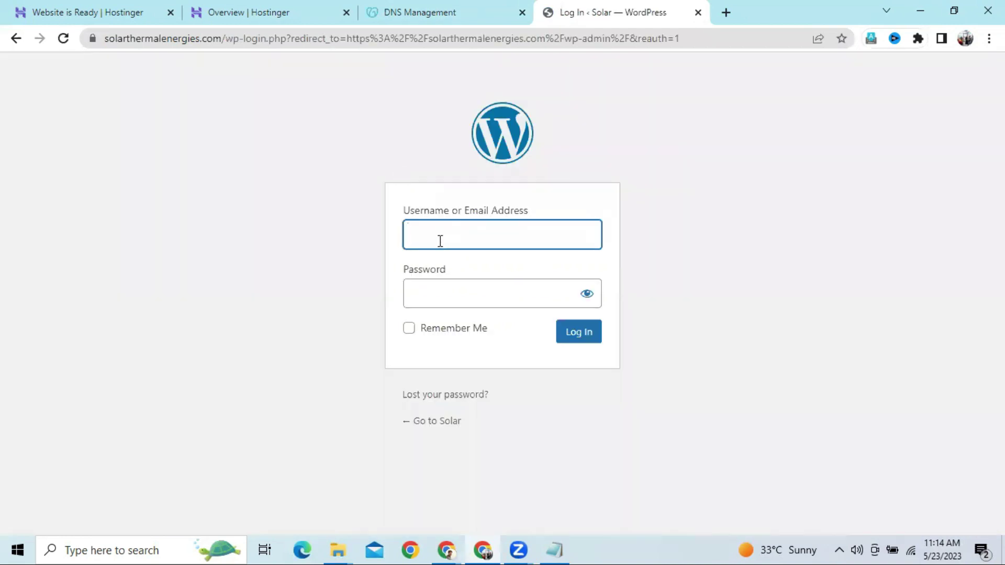
Log in to WordPress with username admin and the account password
click(439, 241)
text(admin)
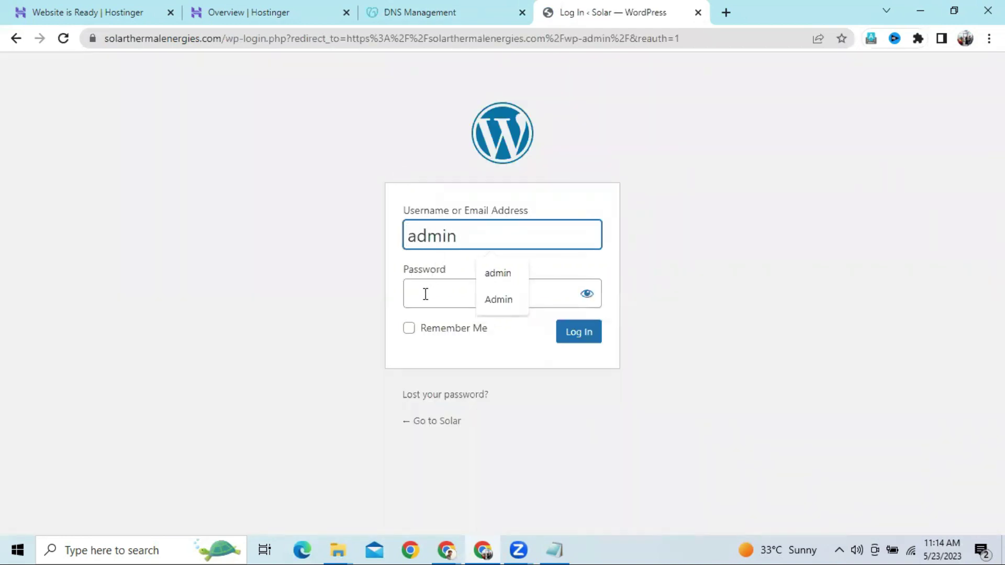
click(426, 296)
text(•••••••••)
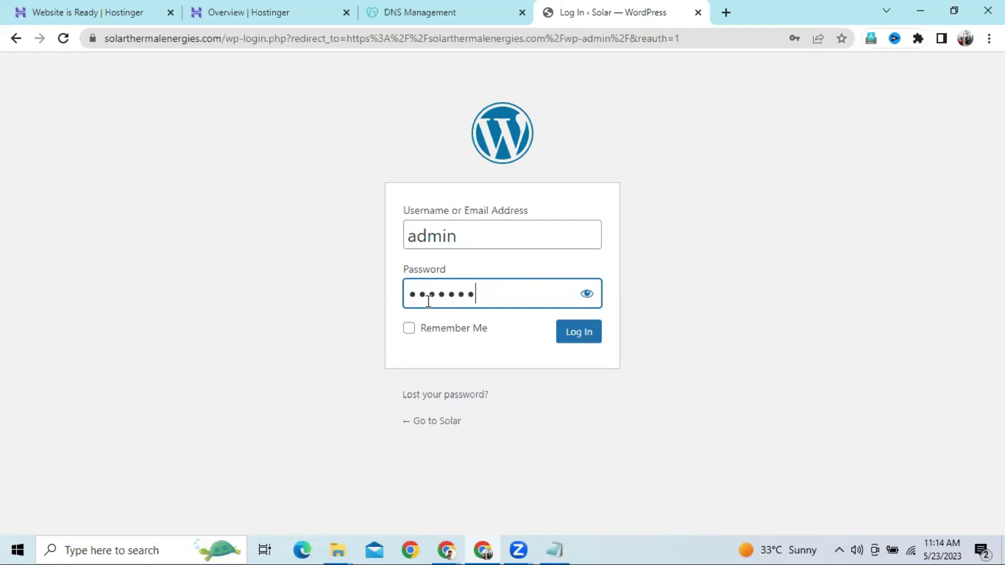
click(573, 336)
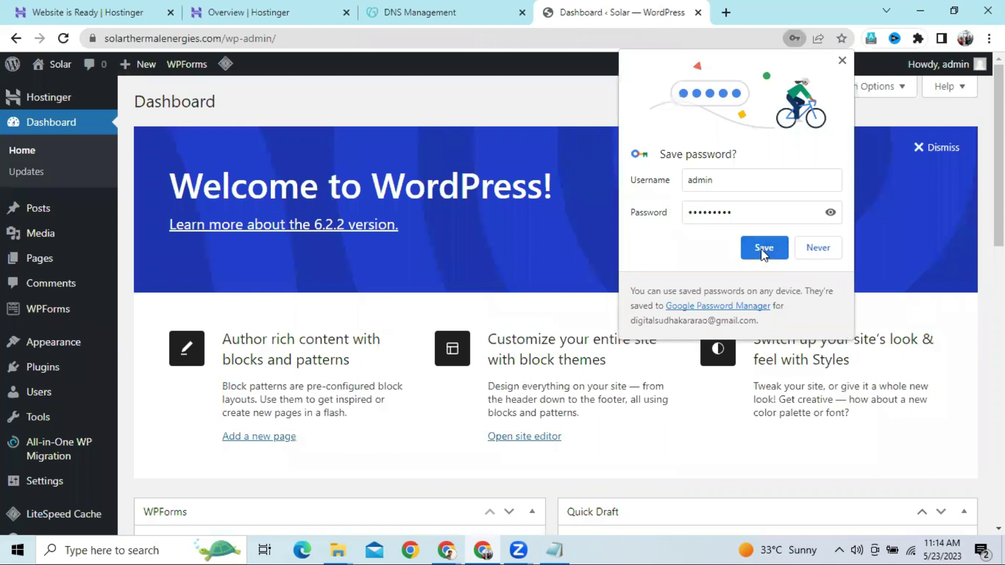
Save the login in Chrome, then install Twenty Seventeen via Appearance > Themes > Add New
click(770, 242)
mouse_move(50, 353)
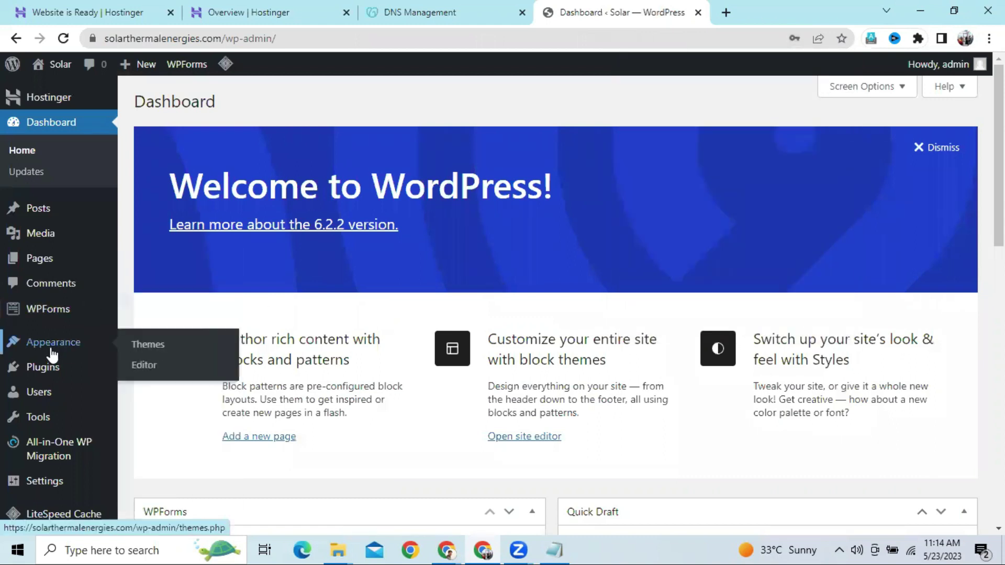
click(141, 351)
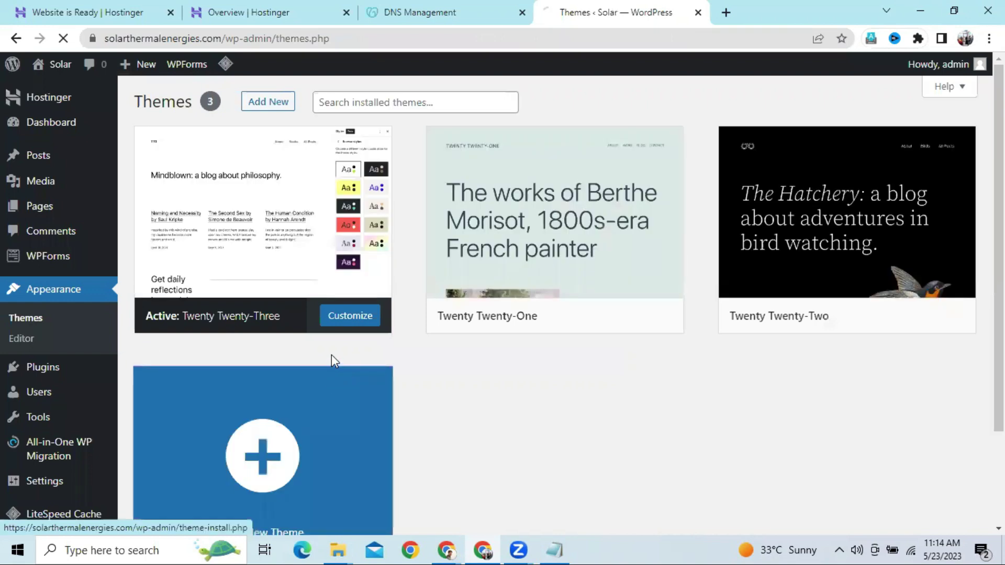
click(325, 388)
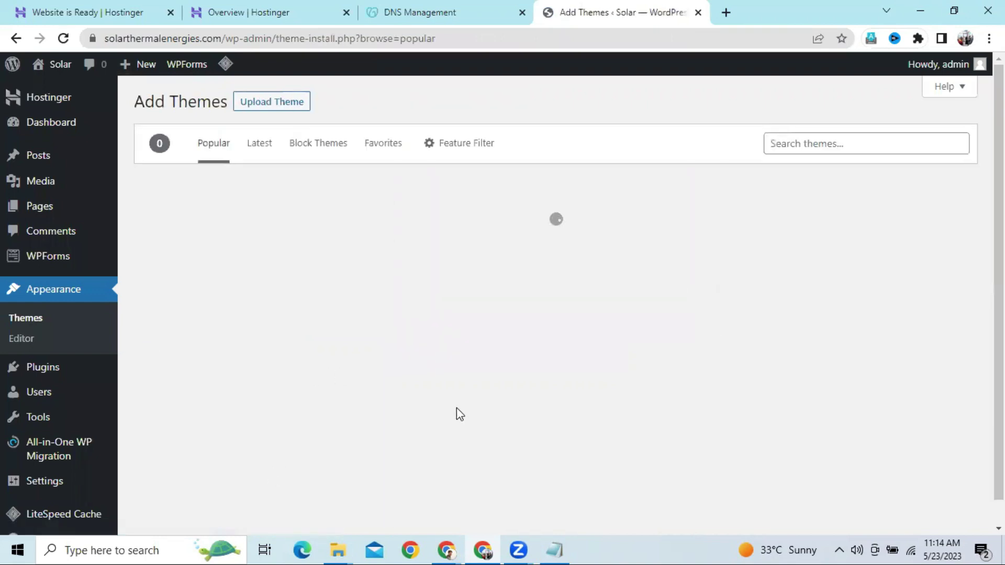
scroll(458, 414, down, 10)
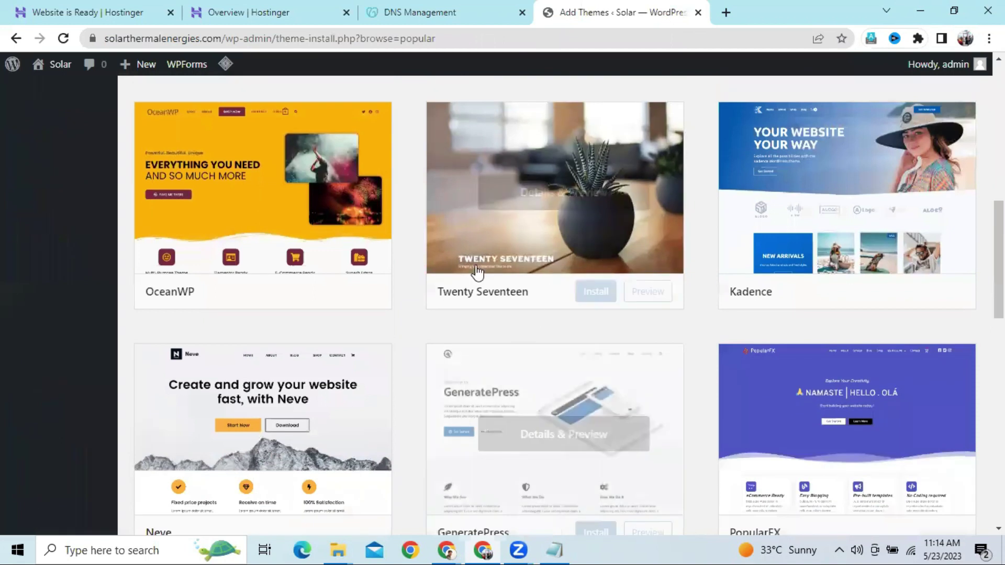
click(582, 292)
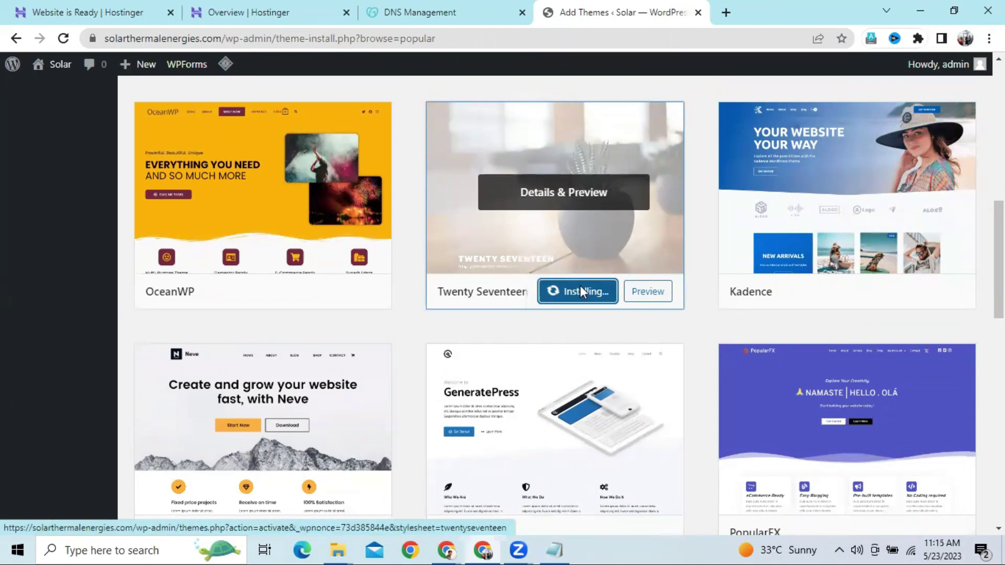
scroll(581, 289, up, 10)
Open the live Solar site in a new tab and reload it, then return to Appearance > Themes
mouse_move(58, 65)
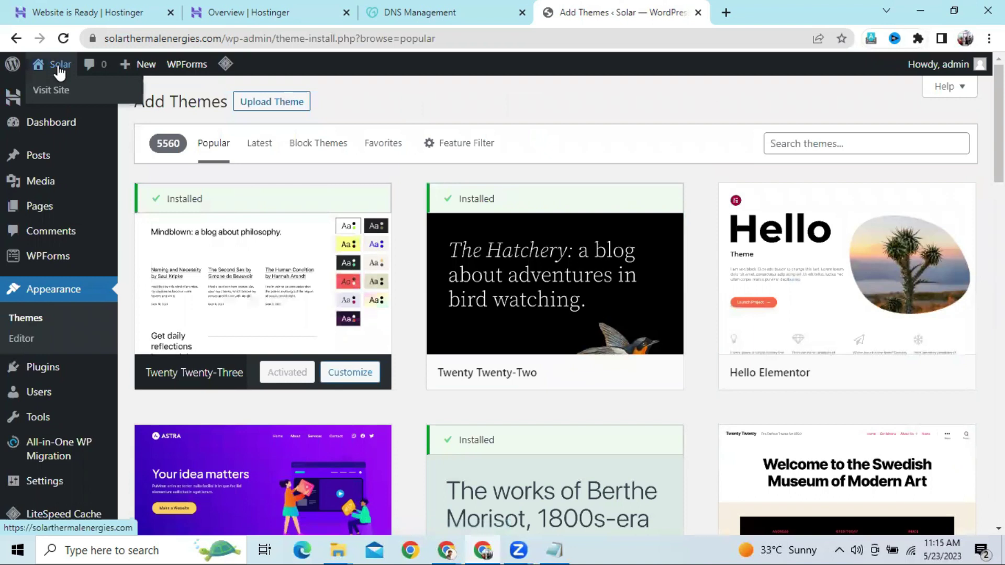
right_click(77, 86)
click(113, 94)
click(696, 17)
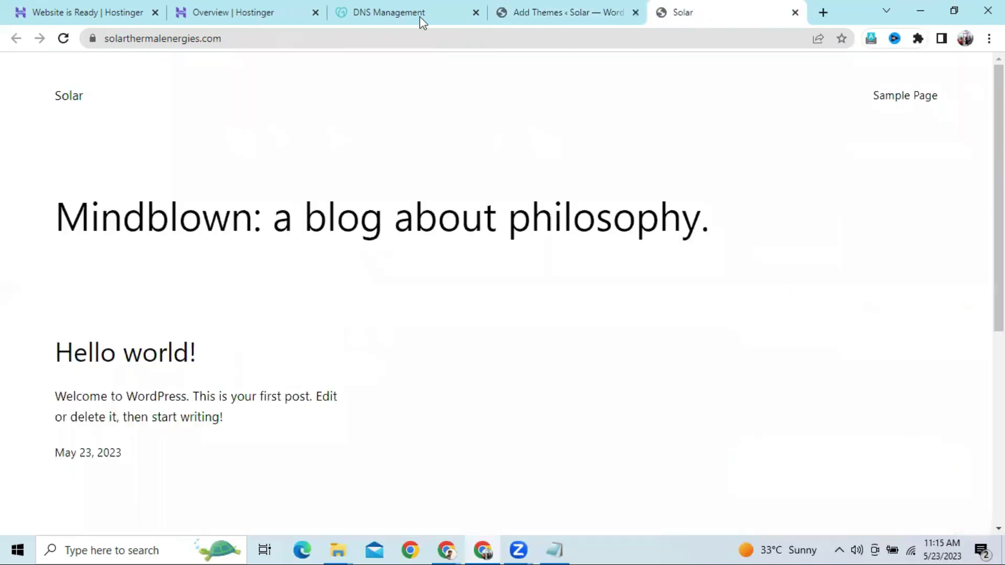
click(375, 42)
key(Return)
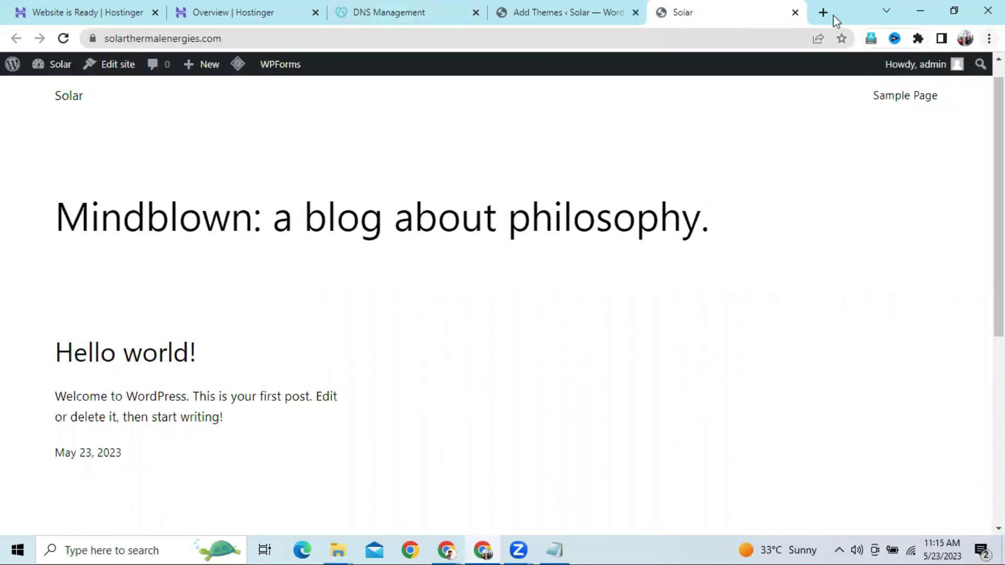
click(543, 7)
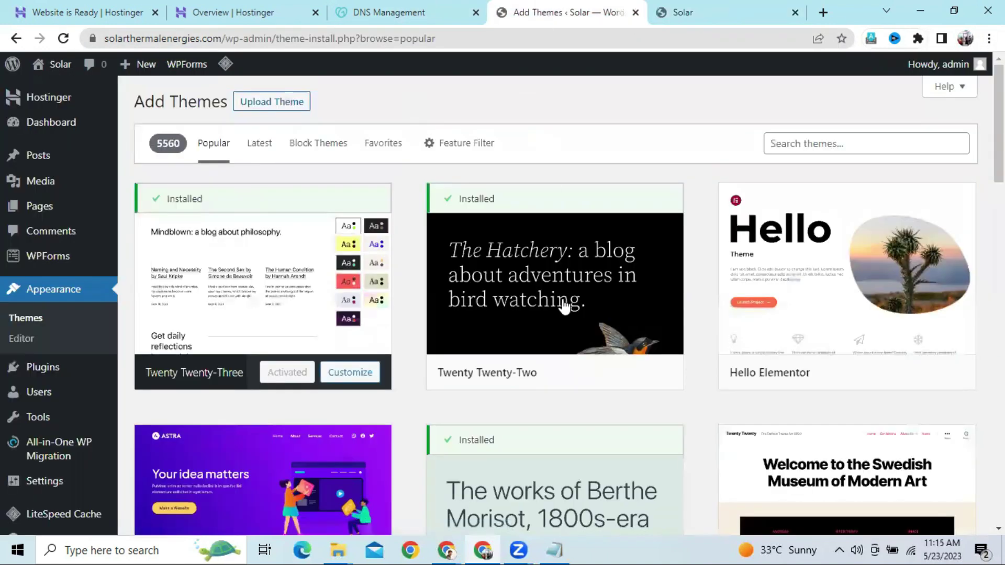
click(32, 320)
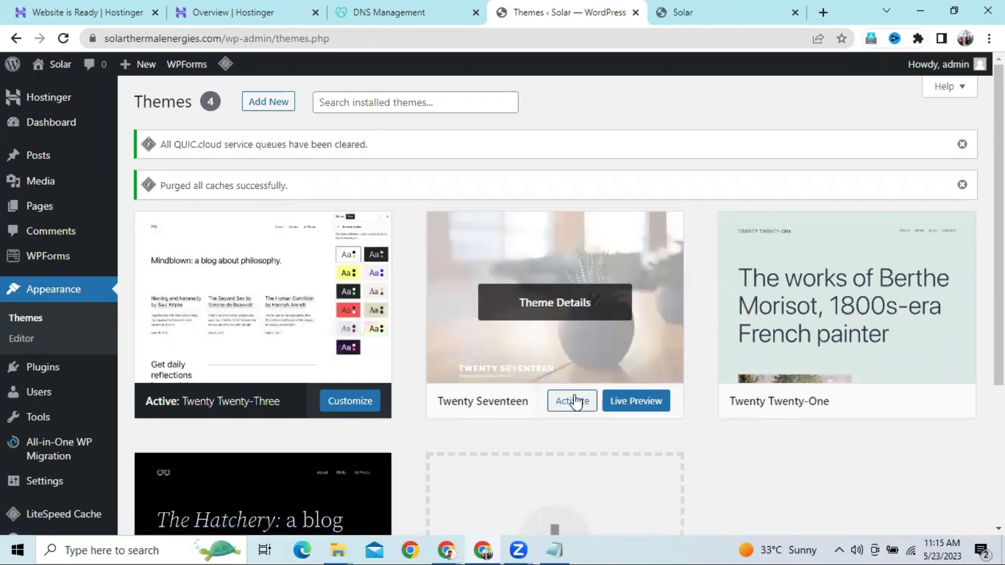
Activate Twenty Seventeen and reload the live Solar site to display its new design
click(572, 403)
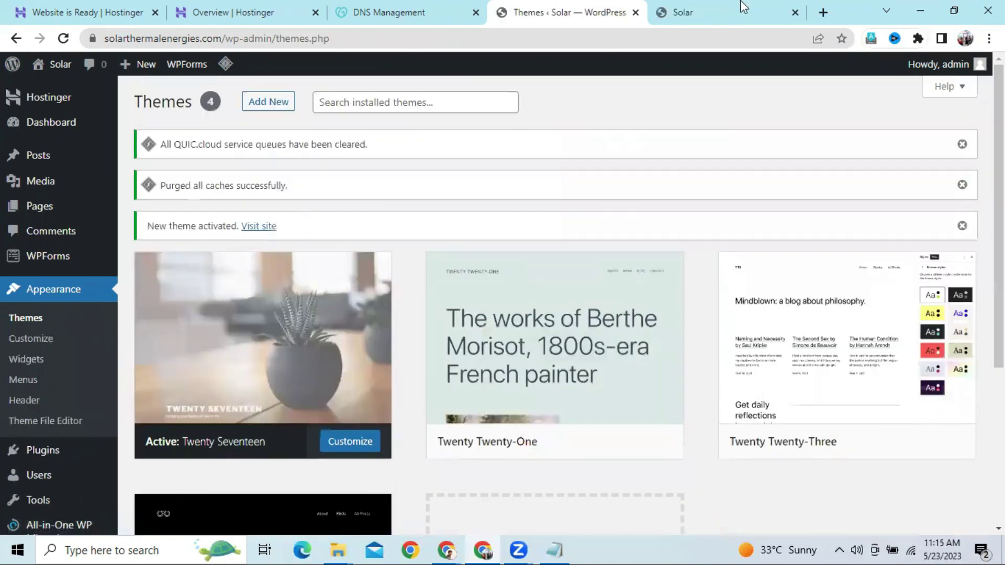
click(728, 8)
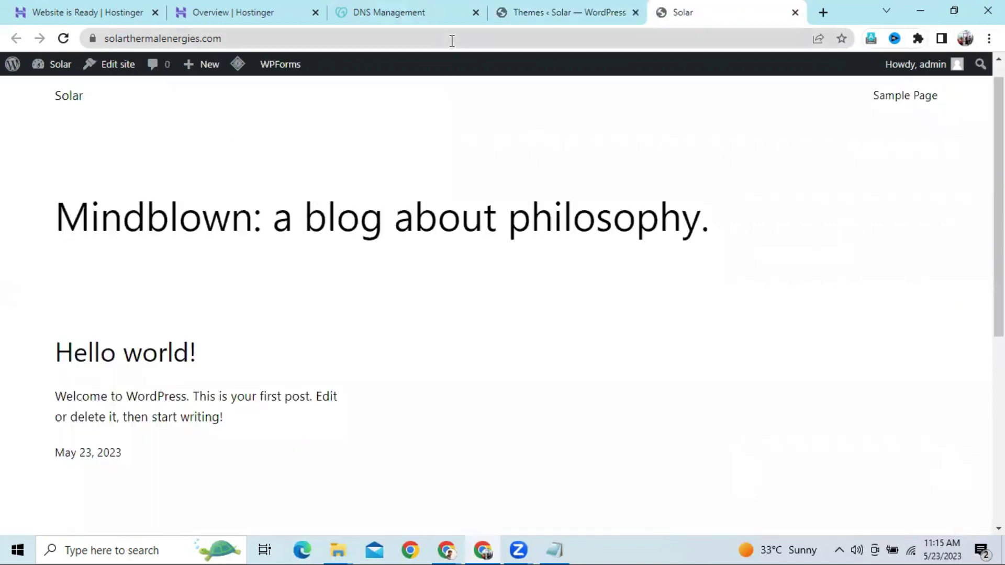
click(400, 35)
key(Return)
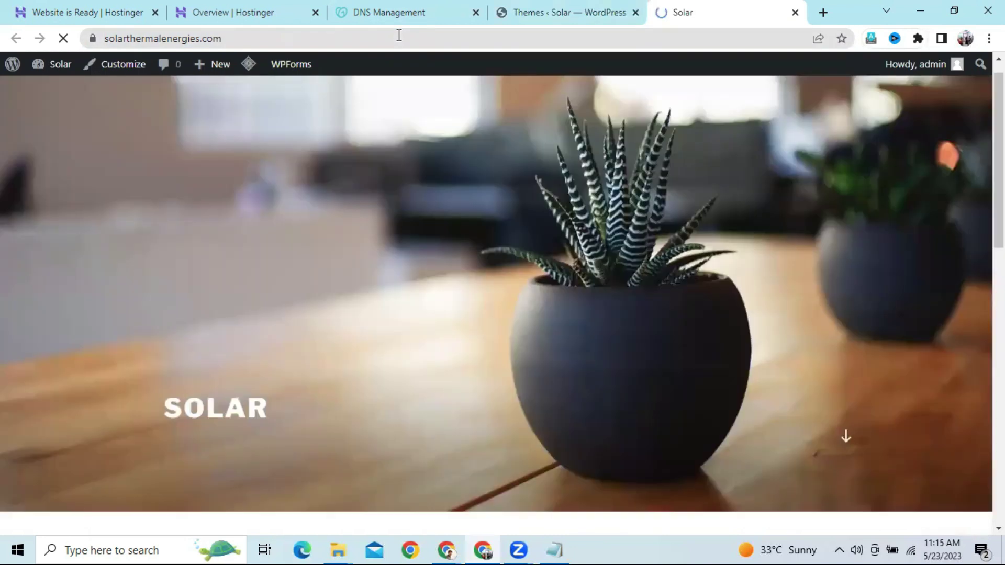